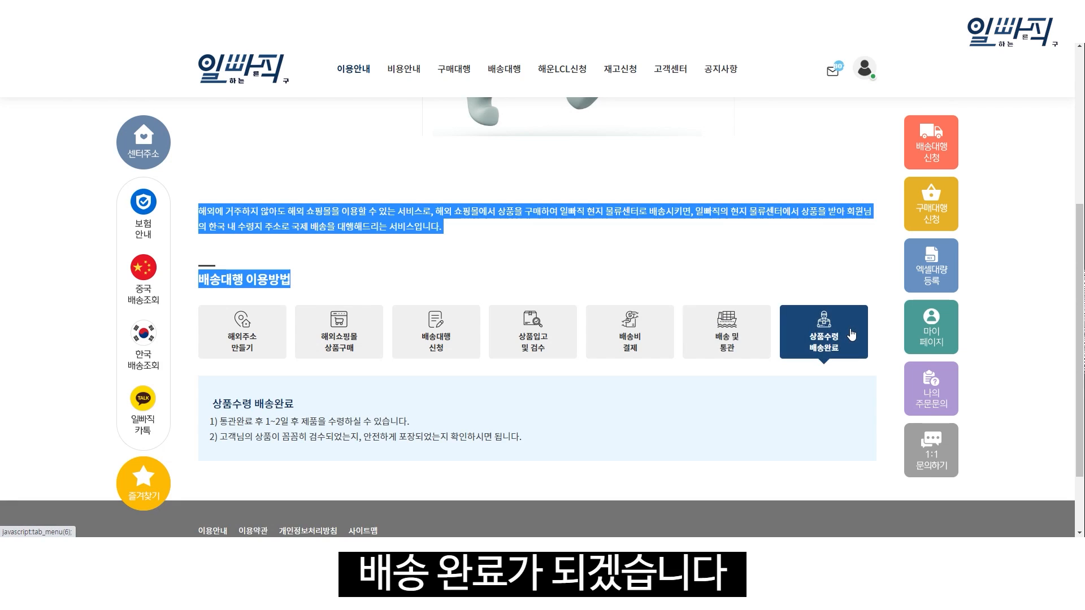
Review the delivery agency guide's stages, covering overseas purchase, application, inspection, shipping payment, customs clearance and receipt
{"action": "left_click", "coordinate": [336, 336]}
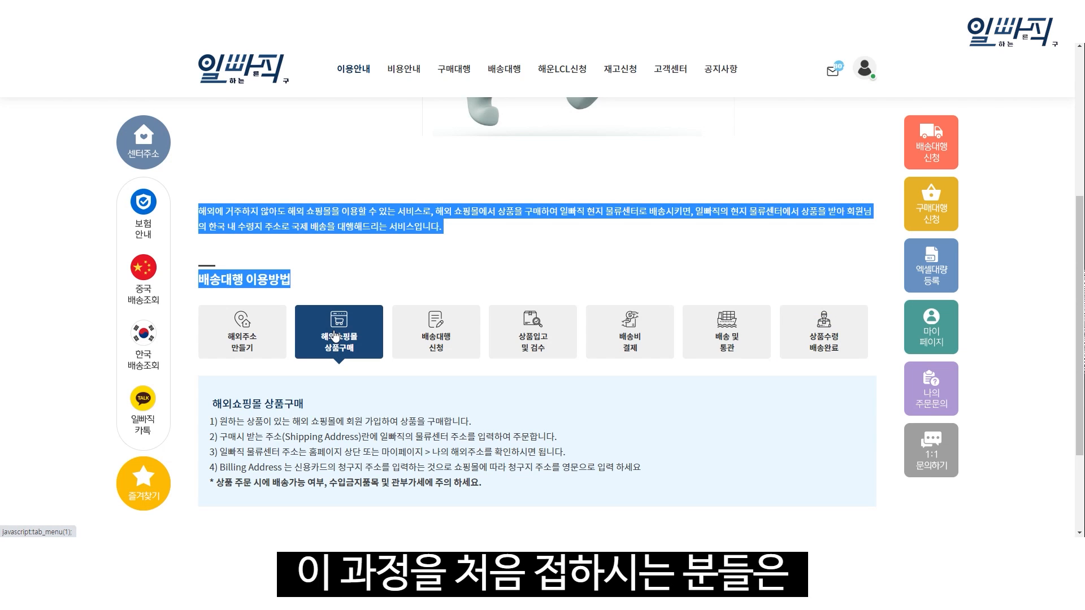
{"action": "left_click", "coordinate": [435, 336]}
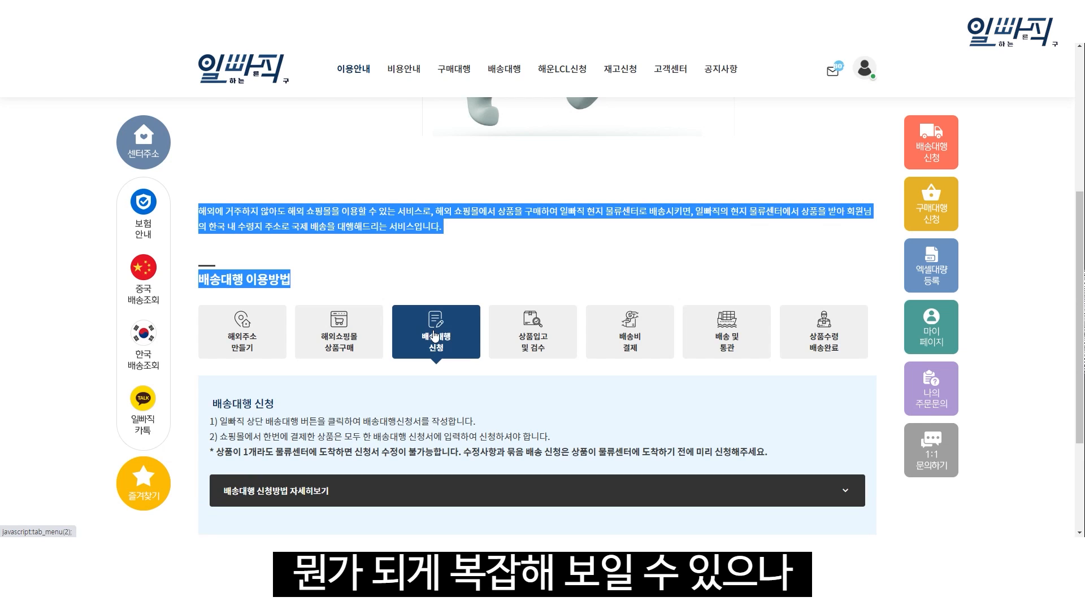
{"action": "left_click", "coordinate": [534, 335]}
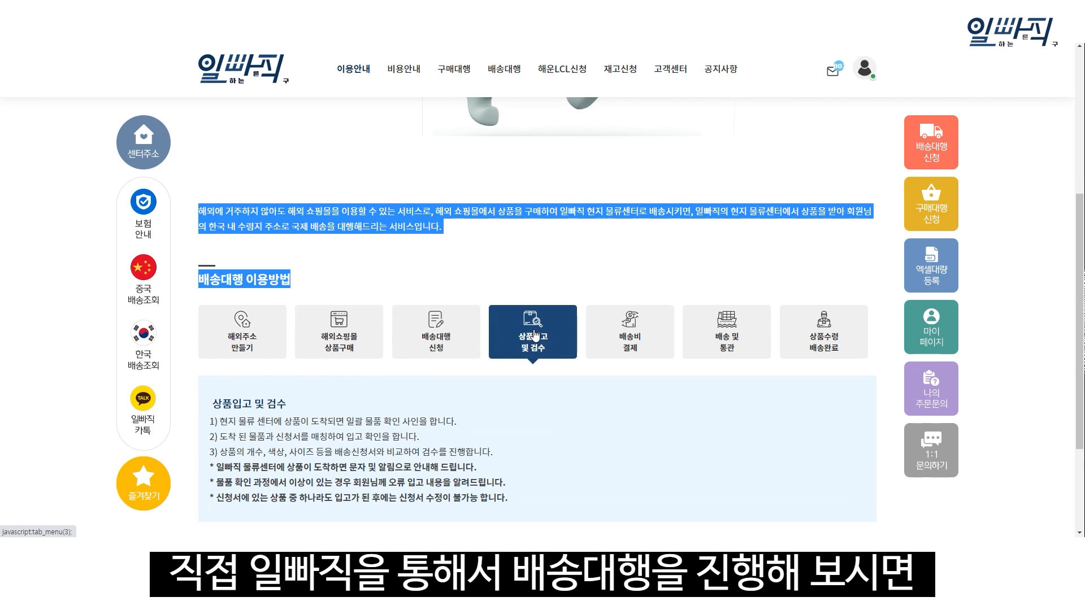
{"action": "left_click", "coordinate": [635, 336]}
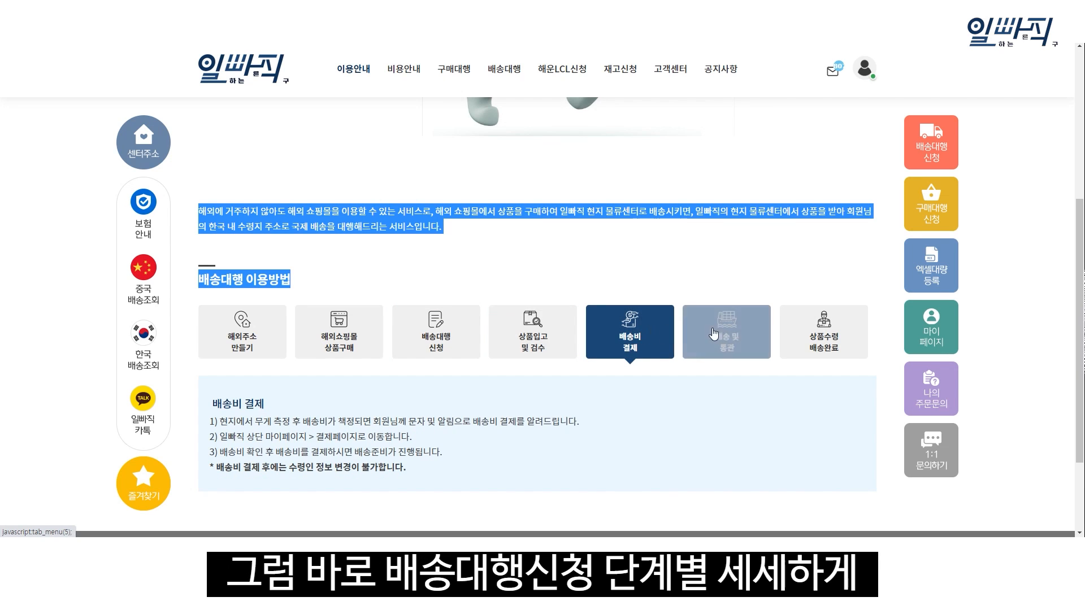
{"action": "left_click", "coordinate": [759, 334]}
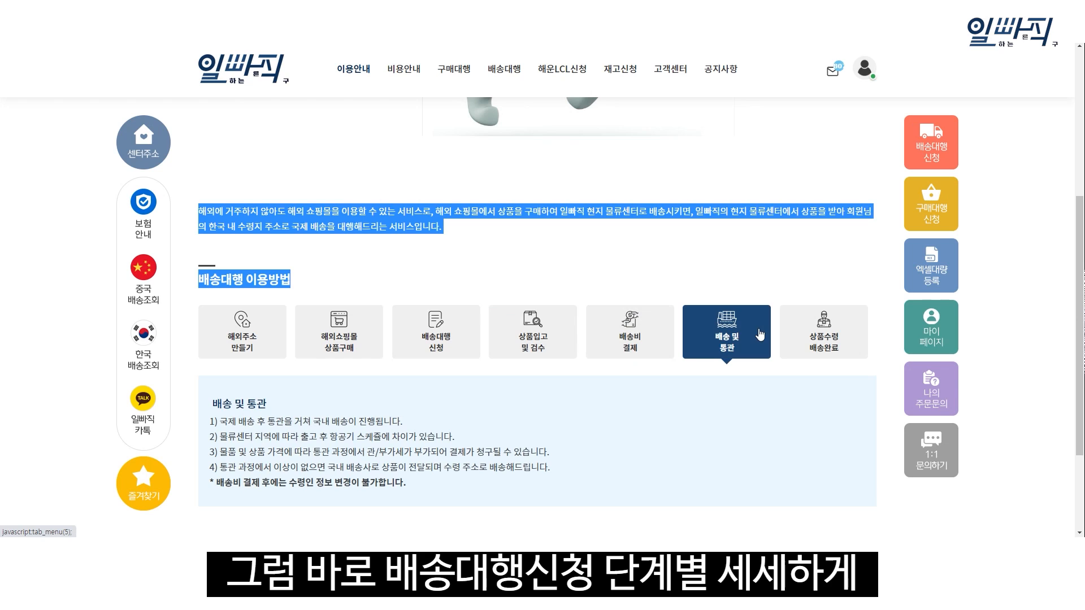
{"action": "left_click", "coordinate": [850, 334]}
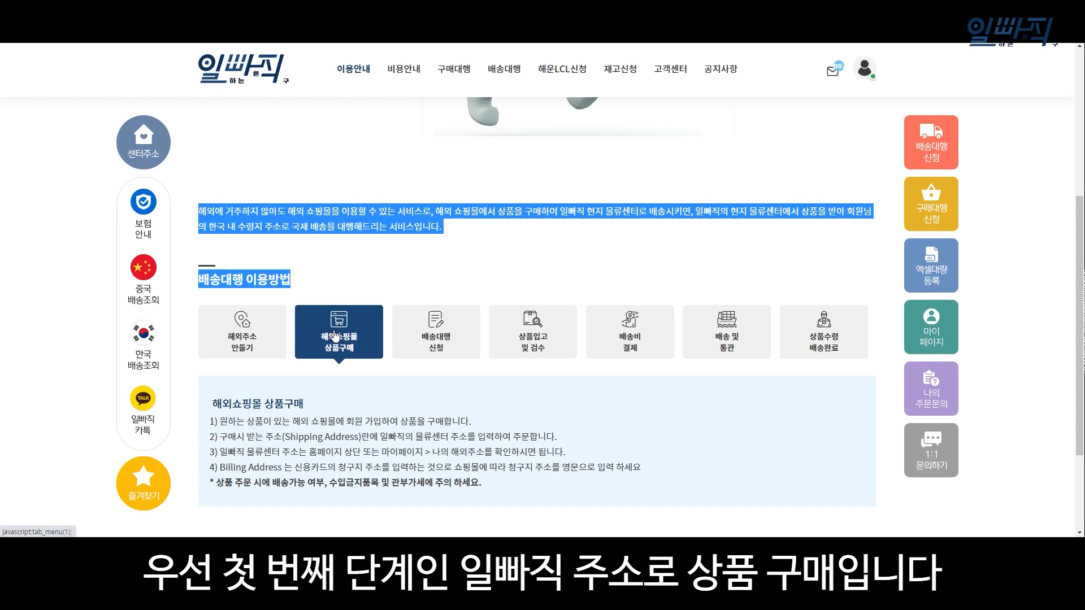
{"action": "left_click", "coordinate": [434, 337]}
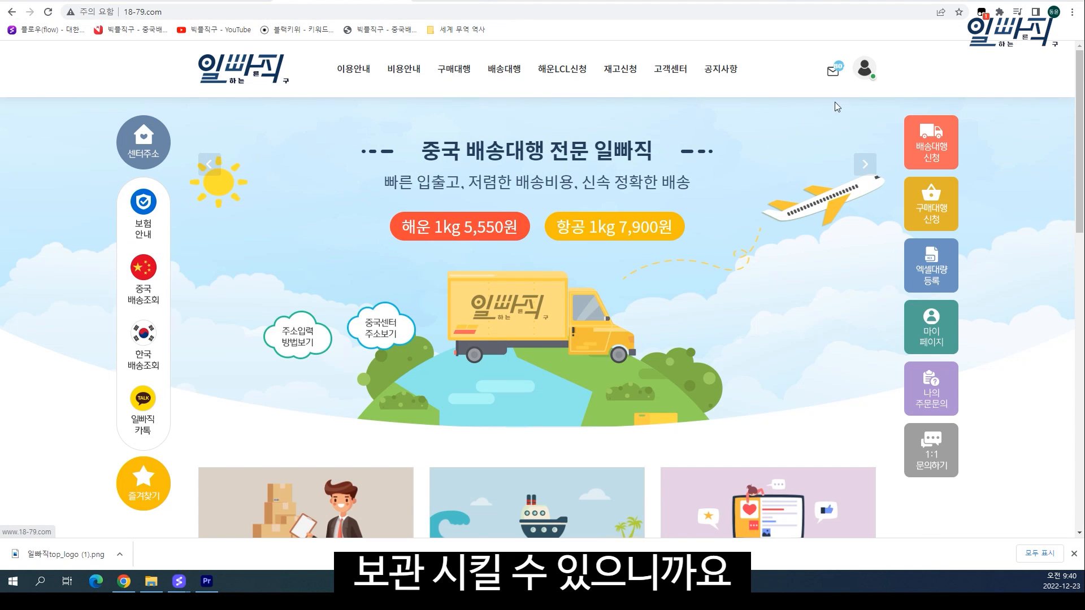
Open the account's My page and examine the detailed warehouse address under 나의 배송대행지
{"action": "left_click", "coordinate": [864, 76]}
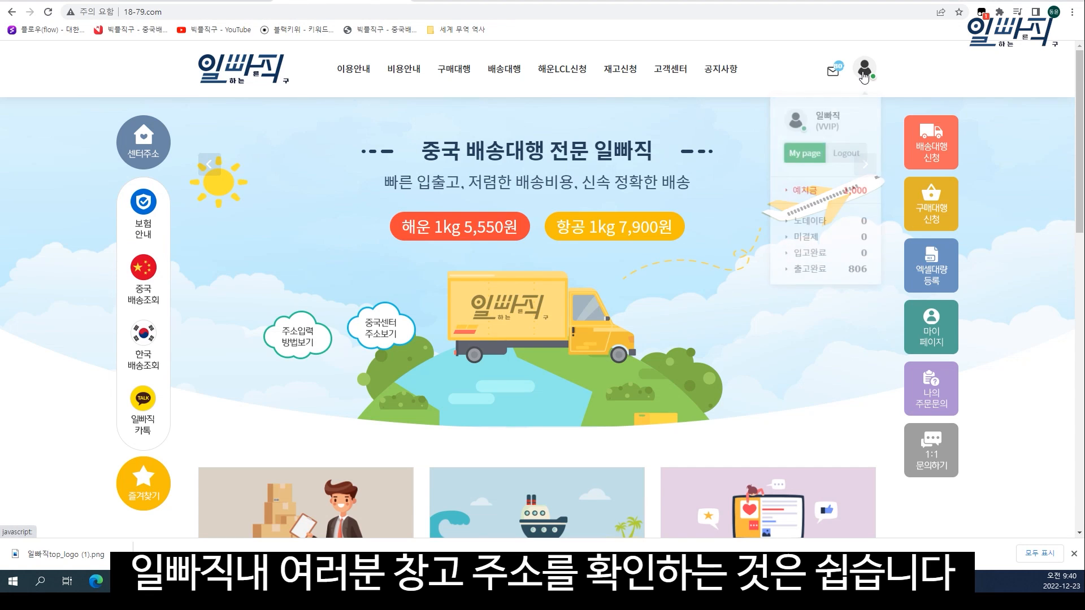
{"action": "left_click", "coordinate": [804, 155]}
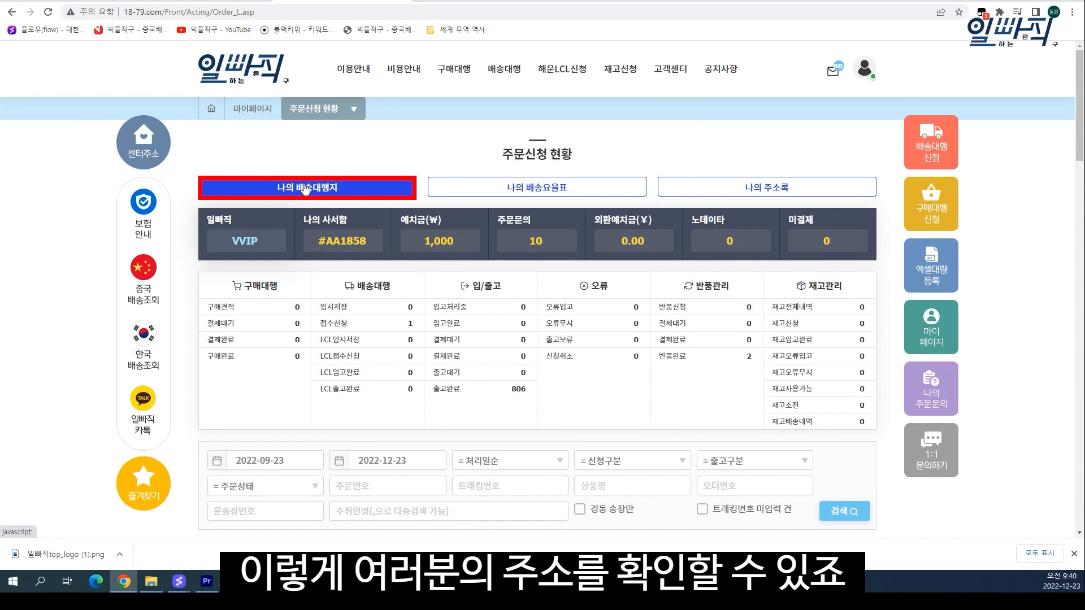
{"action": "left_click", "coordinate": [305, 189]}
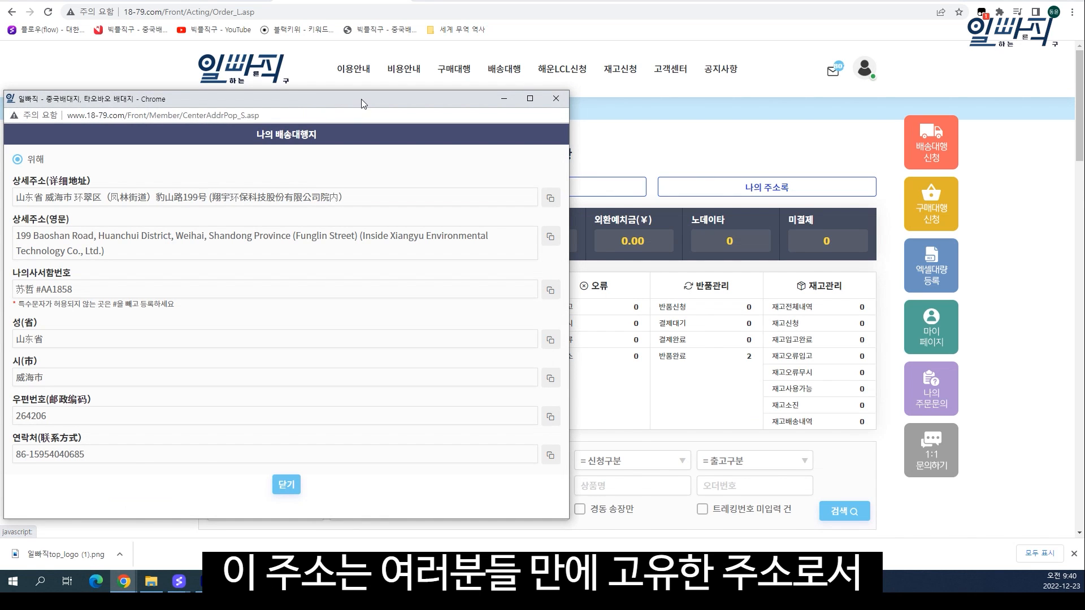
{"action": "mouse_move", "coordinate": [361, 99]}
{"action": "left_mouse_down"}
{"action": "mouse_move", "coordinate": [751, 93]}
{"action": "mouse_move", "coordinate": [781, 73]}
{"action": "mouse_move", "coordinate": [822, 73]}
{"action": "mouse_move", "coordinate": [796, 72]}
{"action": "left_mouse_up"}
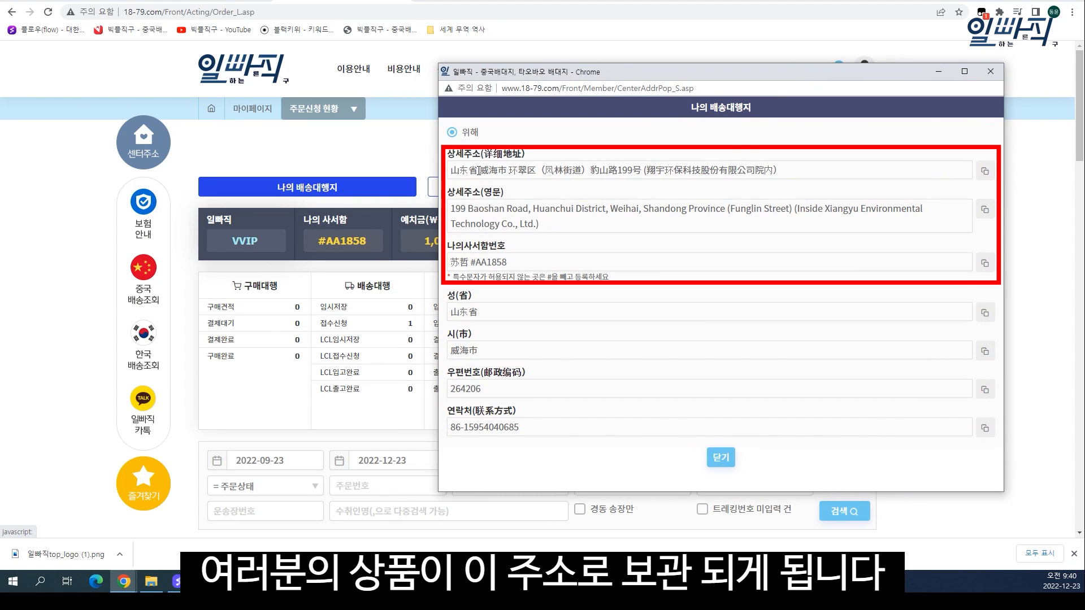
{"action": "left_click_drag", "start_coordinate": [451, 170], "coordinate": [805, 177]}
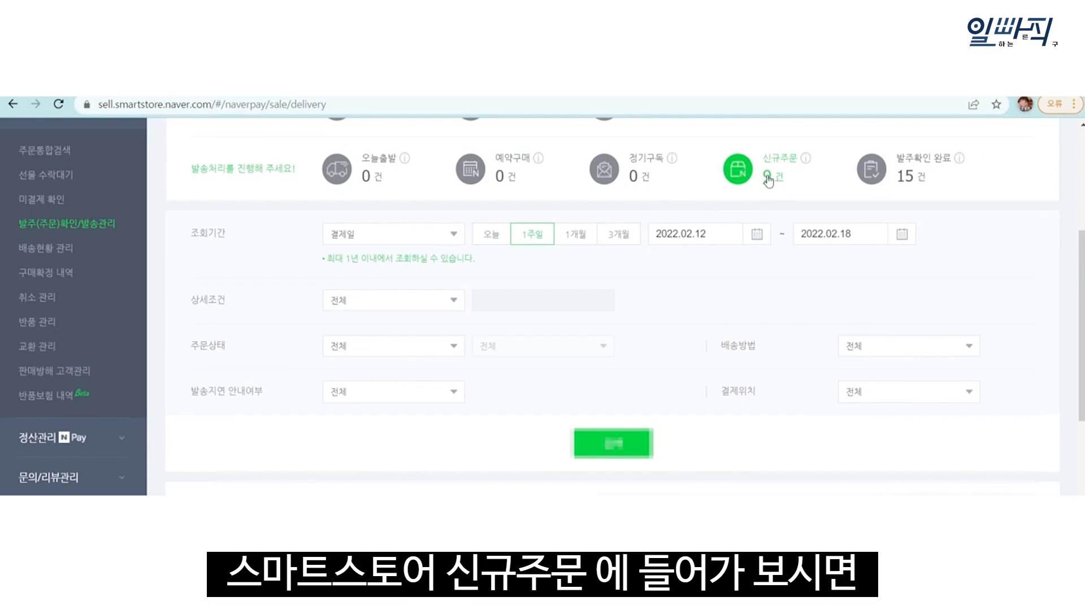
Examine the first new order in the Smart Store list, checking its product page and the ordered quantity
{"action": "scroll", "coordinate": [678, 452], "scroll_direction": "down", "scroll_amount": 5}
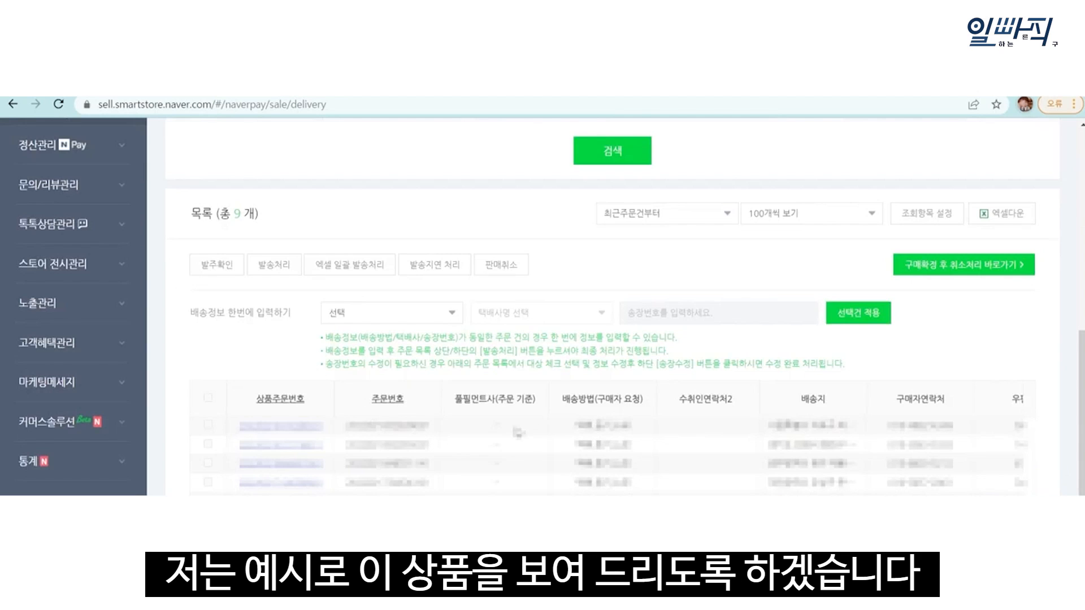
{"action": "left_click", "coordinate": [676, 431]}
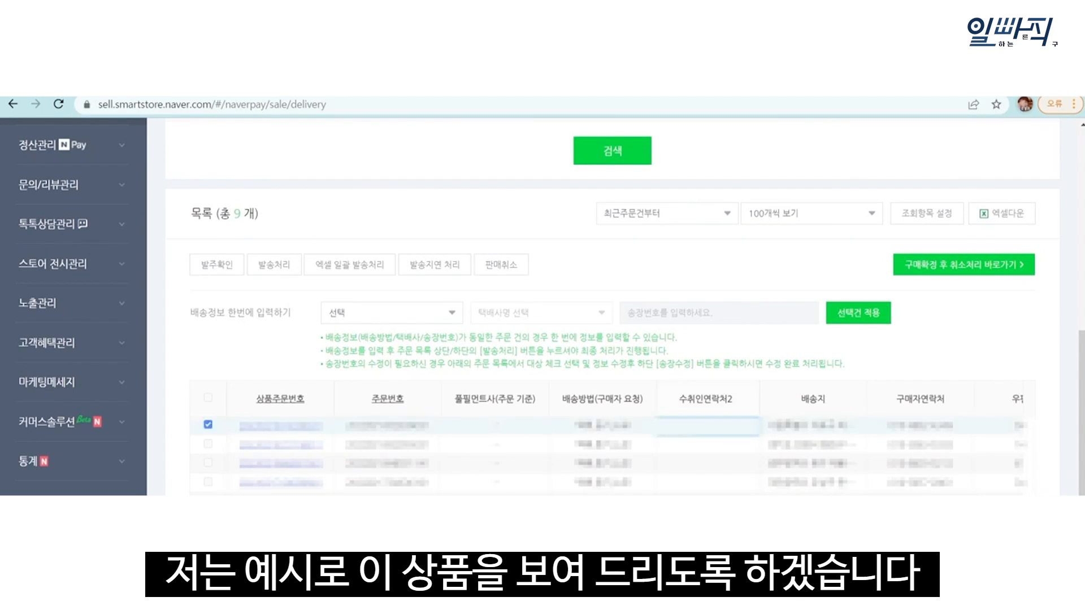
{"action": "scroll", "coordinate": [678, 452], "scroll_direction": "right", "scroll_amount": 5}
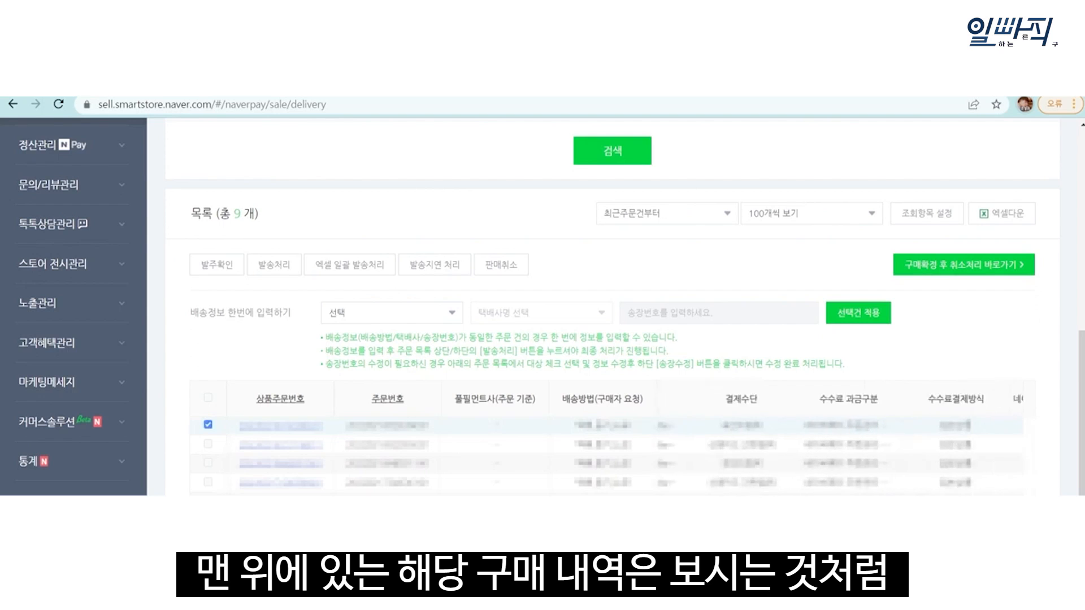
{"action": "scroll", "coordinate": [678, 452], "scroll_direction": "left", "scroll_amount": 5}
{"action": "left_click", "coordinate": [797, 425]}
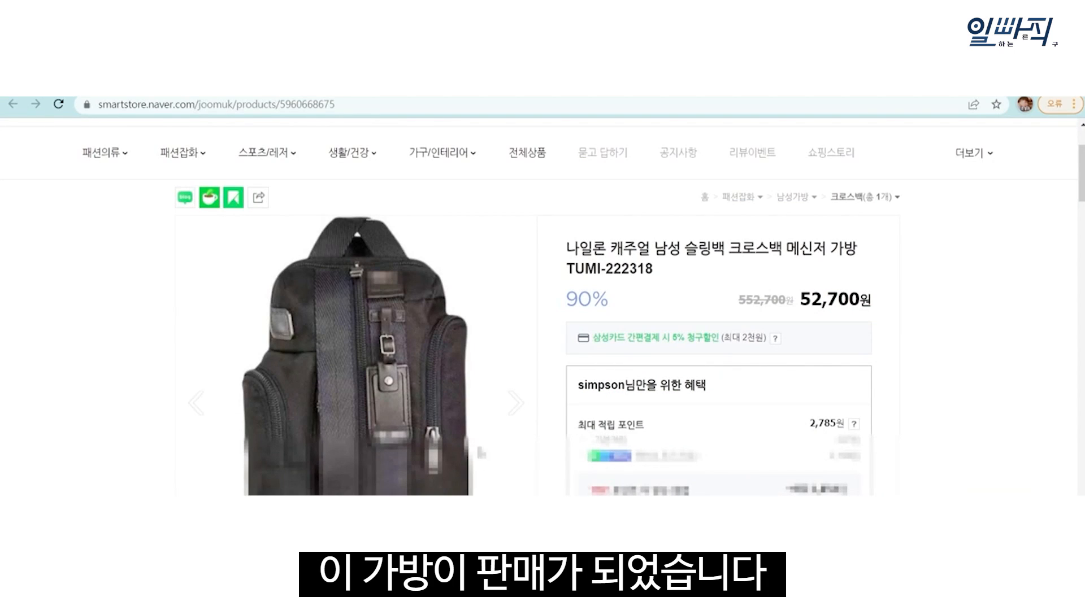
{"action": "left_click", "coordinate": [138, 101]}
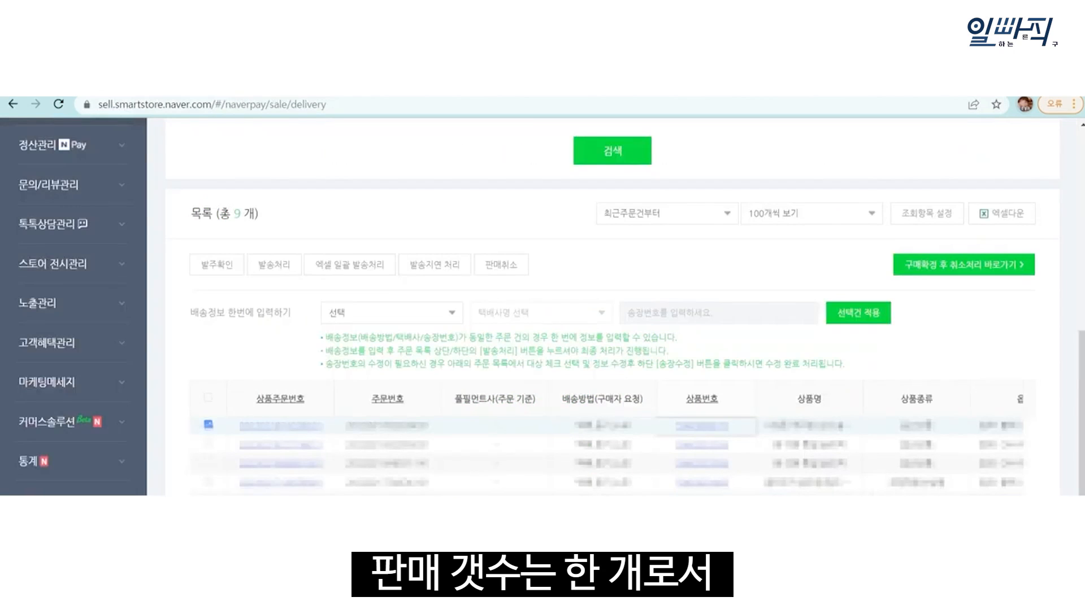
{"action": "scroll", "coordinate": [784, 423], "scroll_direction": "right", "scroll_amount": 5}
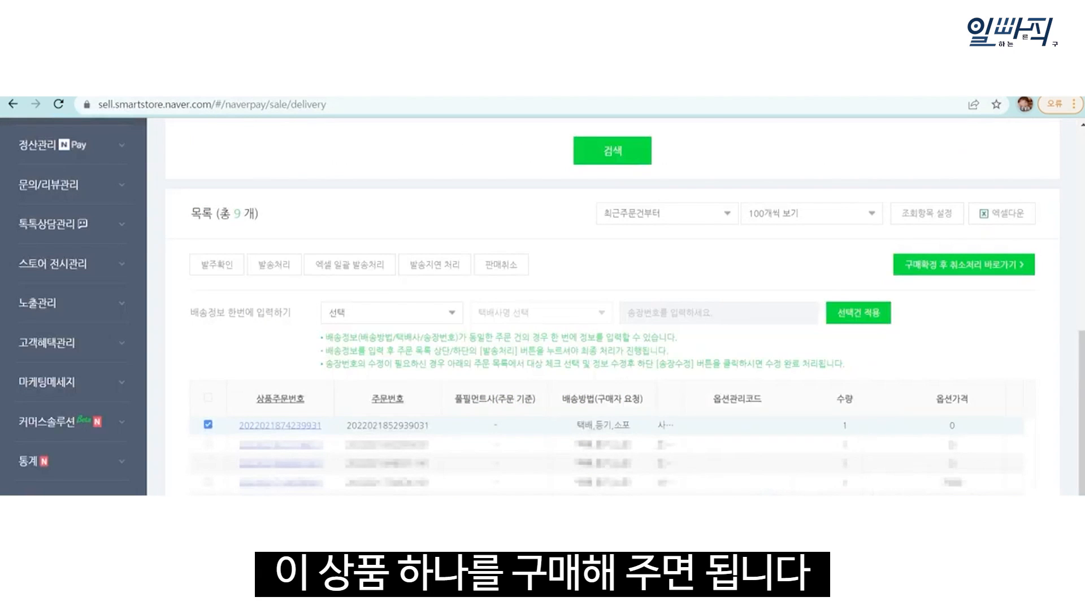
Switch to the Taobao listing for the TUMI 222318 bag and start an immediate purchase of one unit
{"action": "left_click", "coordinate": [226, 95]}
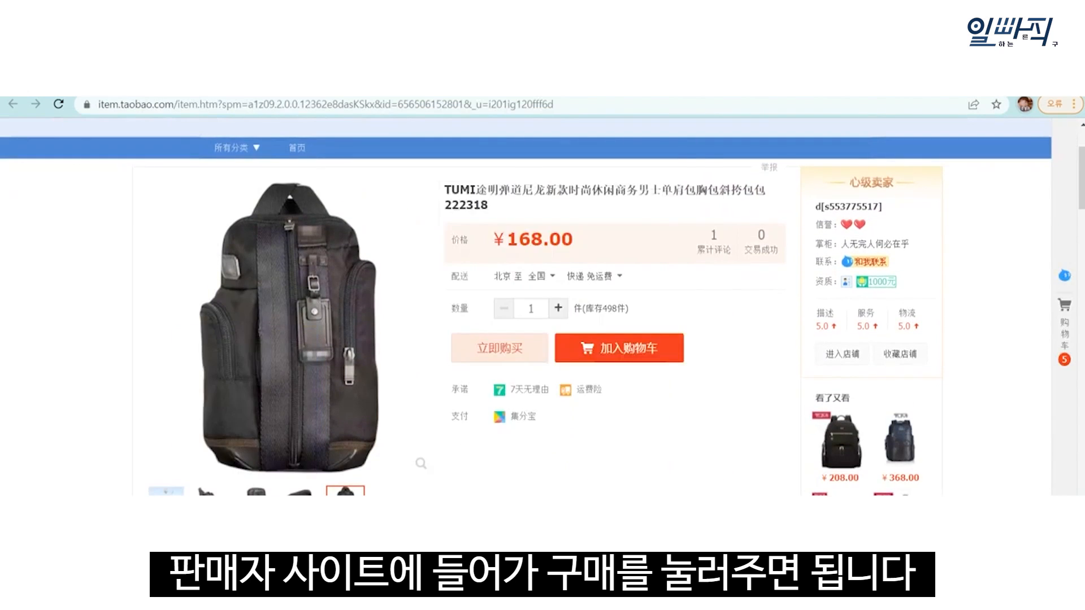
{"action": "left_click", "coordinate": [515, 347]}
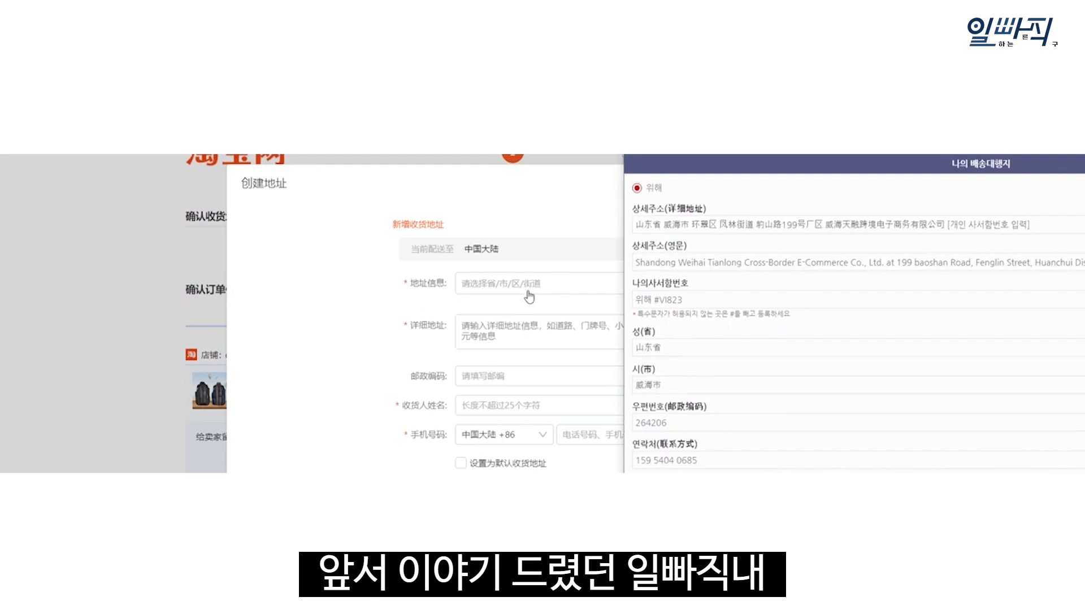
Select the province, city, district and street for the new Taobao delivery address, matching the warehouse address
{"action": "left_click", "coordinate": [525, 293]}
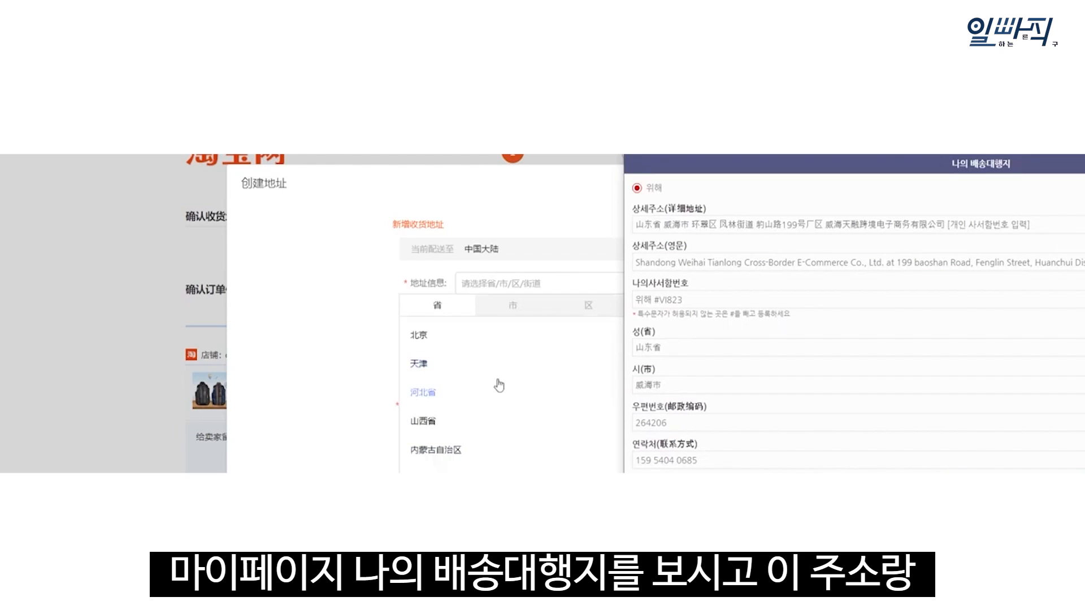
{"action": "scroll", "coordinate": [500, 384], "scroll_direction": "down", "scroll_amount": 4}
{"action": "scroll", "coordinate": [505, 428], "scroll_direction": "down", "scroll_amount": 5}
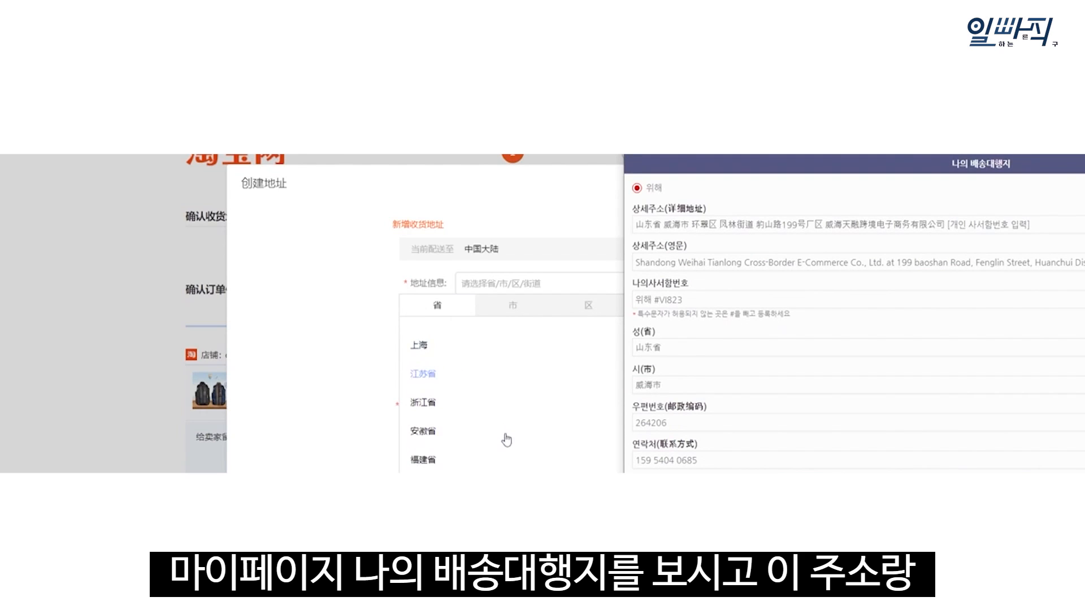
{"action": "scroll", "coordinate": [508, 440], "scroll_direction": "down", "scroll_amount": 5}
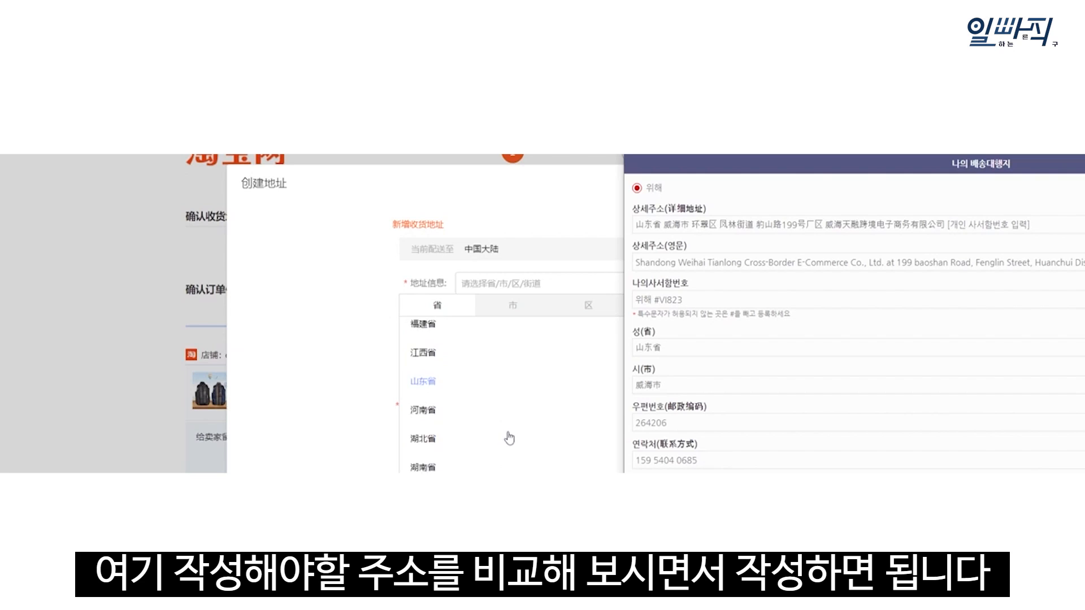
{"action": "scroll", "coordinate": [509, 443], "scroll_direction": "up", "scroll_amount": 6}
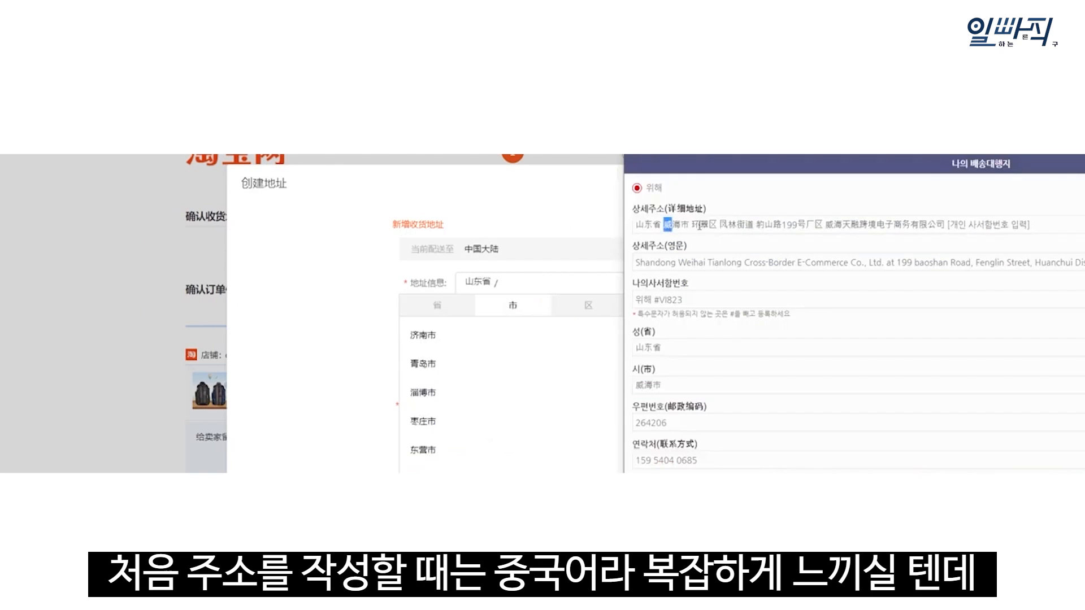
{"action": "left_click", "coordinate": [472, 404]}
{"action": "left_click", "coordinate": [471, 342]}
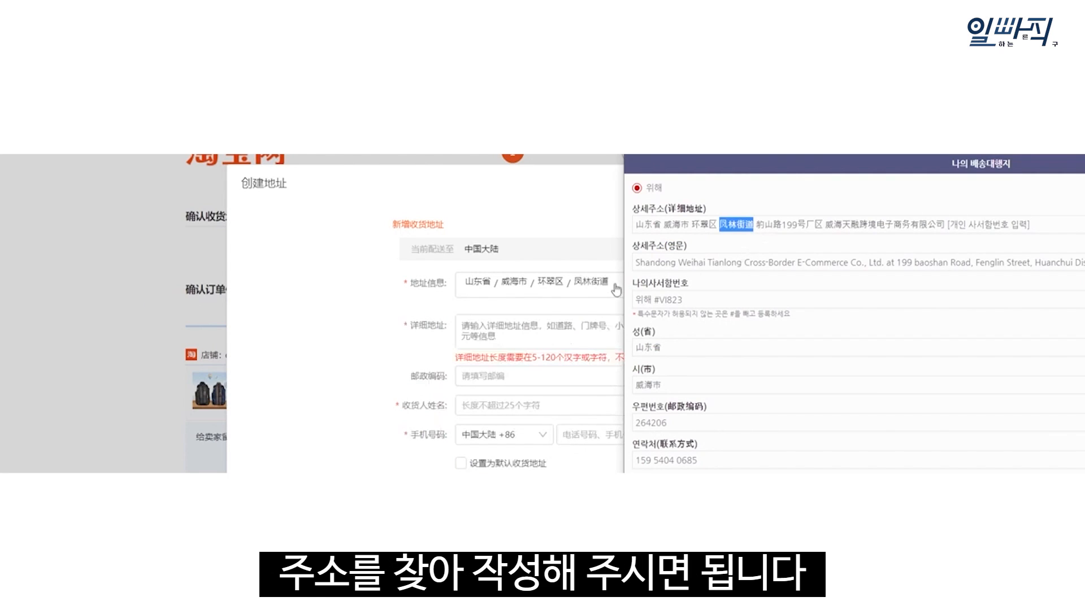
Copy the warehouse's remaining street address and the personal mailbox number into the detailed address field of the Taobao form
{"action": "left_click_drag", "start_coordinate": [756, 224], "coordinate": [947, 228]}
{"action": "key", "text": "ctrl+c"}
{"action": "left_click", "coordinate": [484, 322]}
{"action": "key", "text": "ctrl+v"}
{"action": "key", "text": "alt+Tab"}
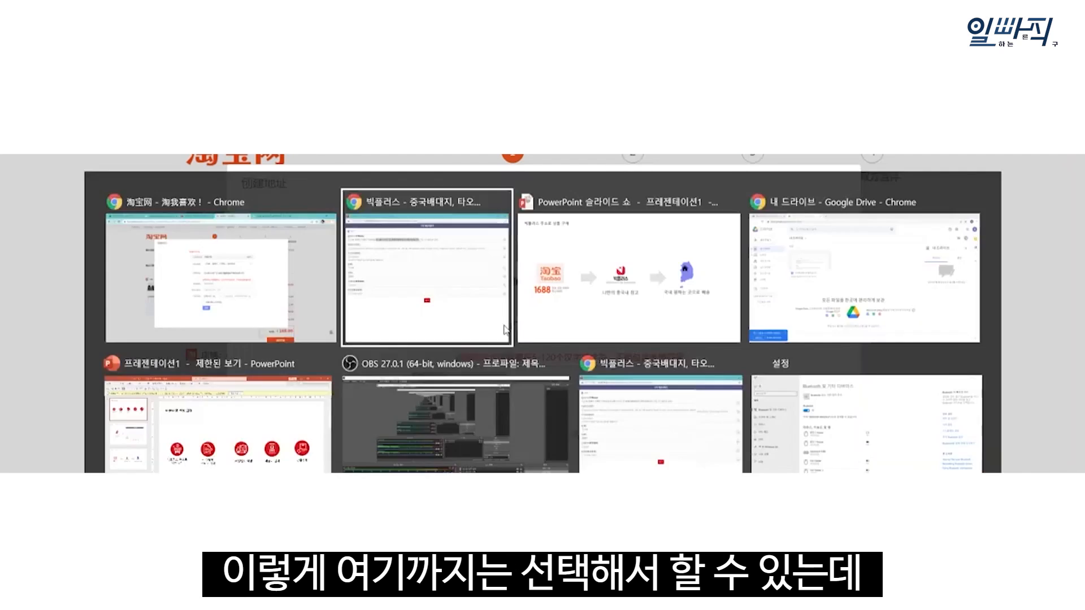
{"action": "left_click_drag", "start_coordinate": [653, 300], "coordinate": [707, 298]}
{"action": "key", "text": "ctrl+c"}
{"action": "key", "text": "alt+Tab"}
{"action": "key", "text": "ctrl+v"}
{"action": "key", "text": "ctrl+a"}
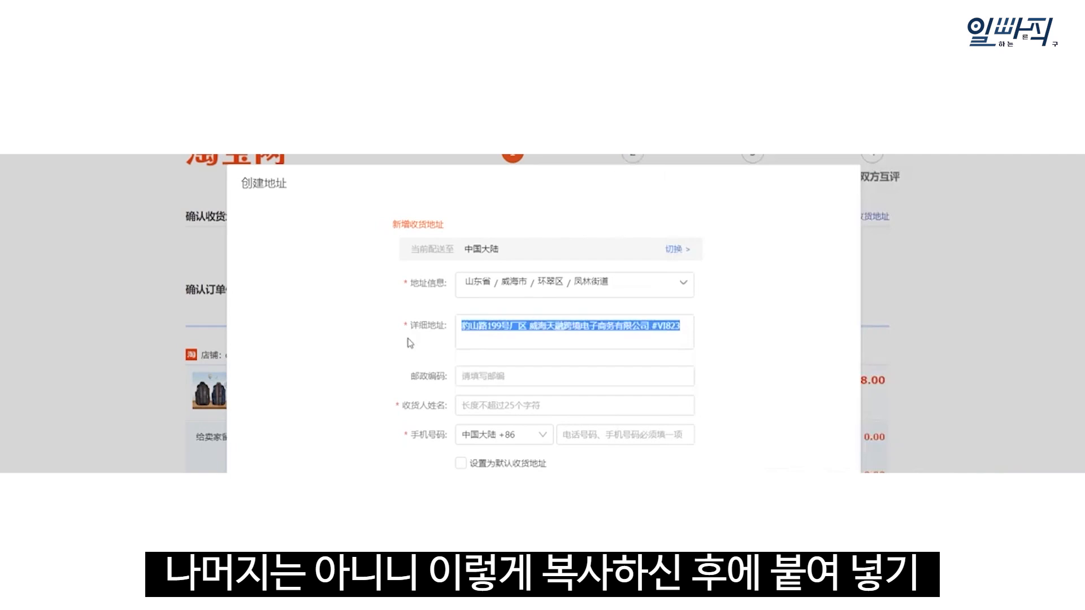
Fill in the warehouse's postal code, the recipient's name and the mobile number, and save the Taobao delivery address
{"action": "key", "text": "alt+Tab"}
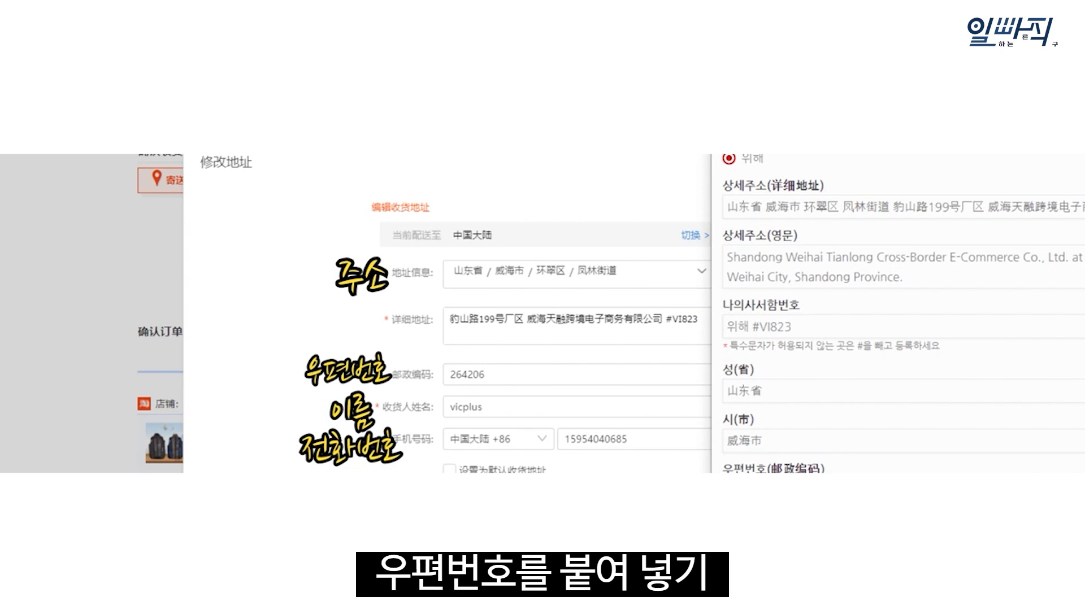
{"action": "left_click", "coordinate": [472, 485]}
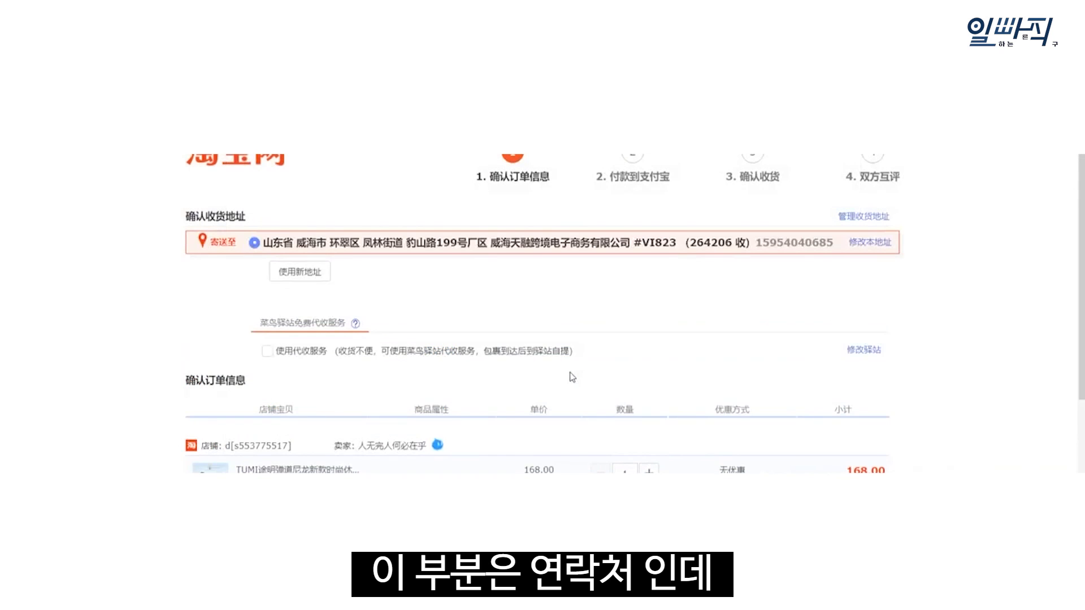
Check the delivery address and order details for the bag and continue to the order's payment methods
{"action": "scroll", "coordinate": [582, 357], "scroll_direction": "down", "scroll_amount": 3}
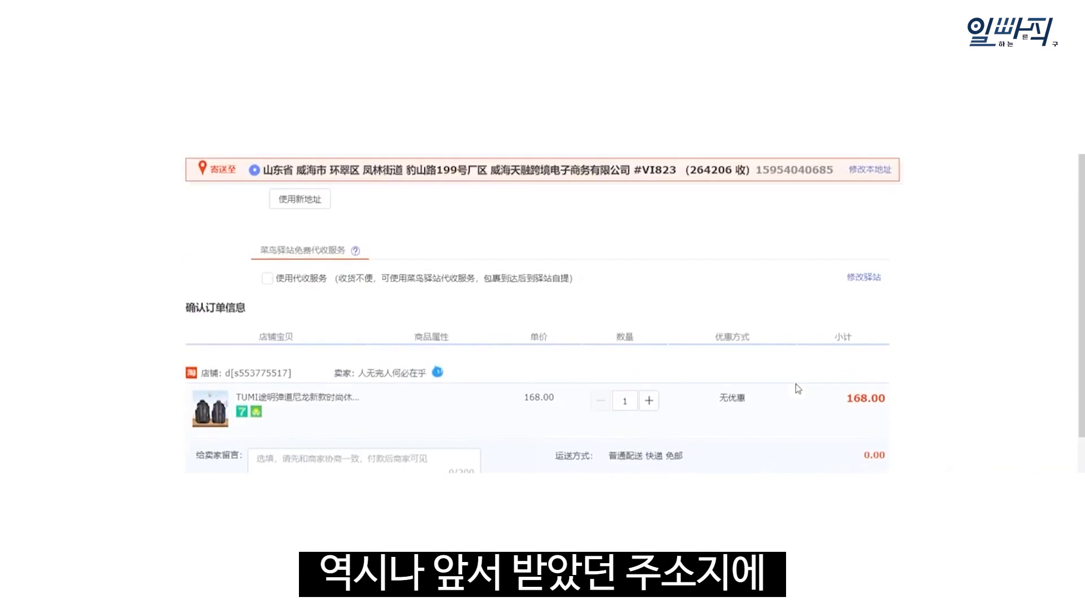
{"action": "scroll", "coordinate": [756, 452], "scroll_direction": "up", "scroll_amount": 2}
{"action": "scroll", "coordinate": [605, 308], "scroll_direction": "down", "scroll_amount": 5}
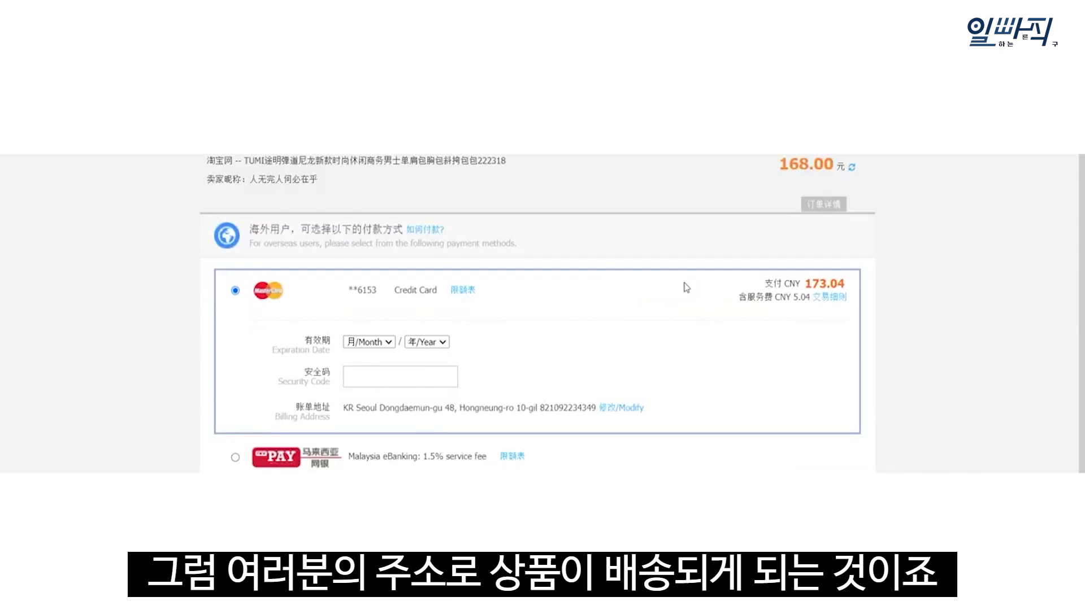
{"action": "scroll", "coordinate": [684, 288], "scroll_direction": "down", "scroll_amount": 2}
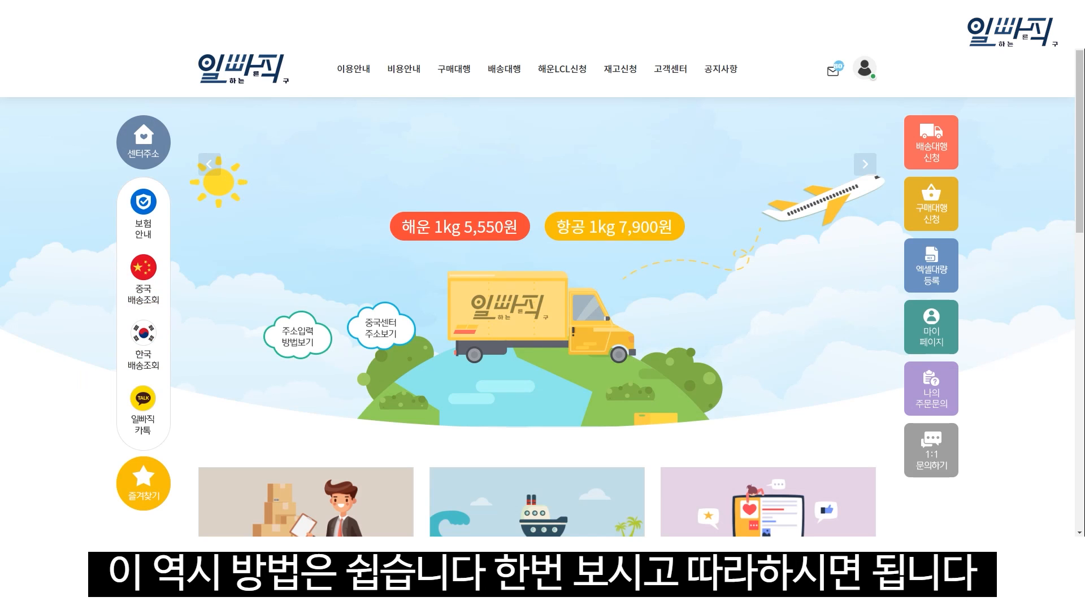
Open the delivery agency application (배송대행 신청) on the 일빠직 site and agree to its service terms
{"action": "mouse_move", "coordinate": [511, 73]}
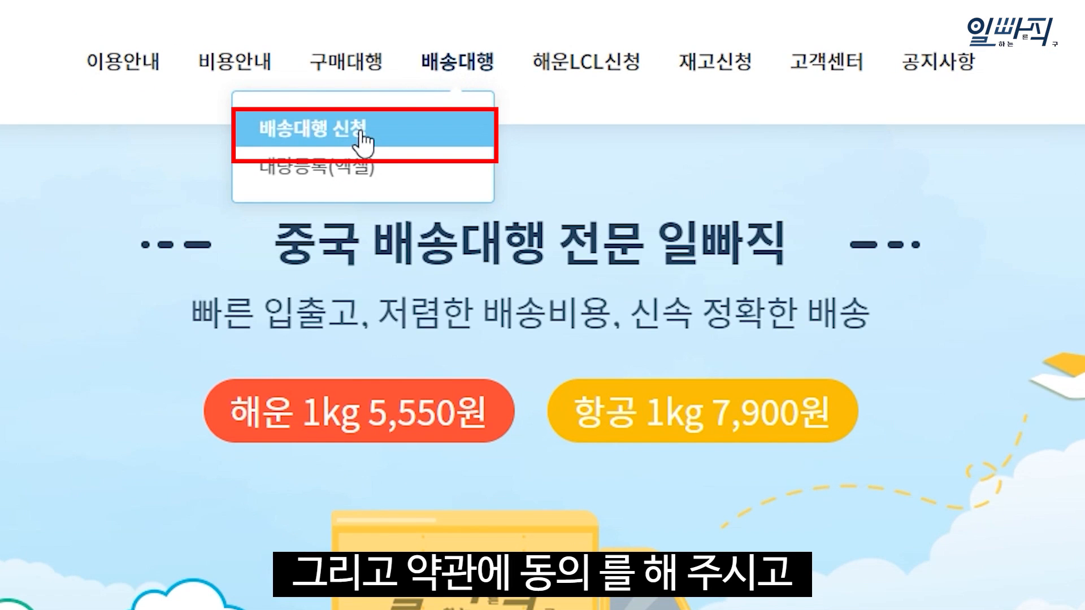
{"action": "left_click", "coordinate": [360, 135]}
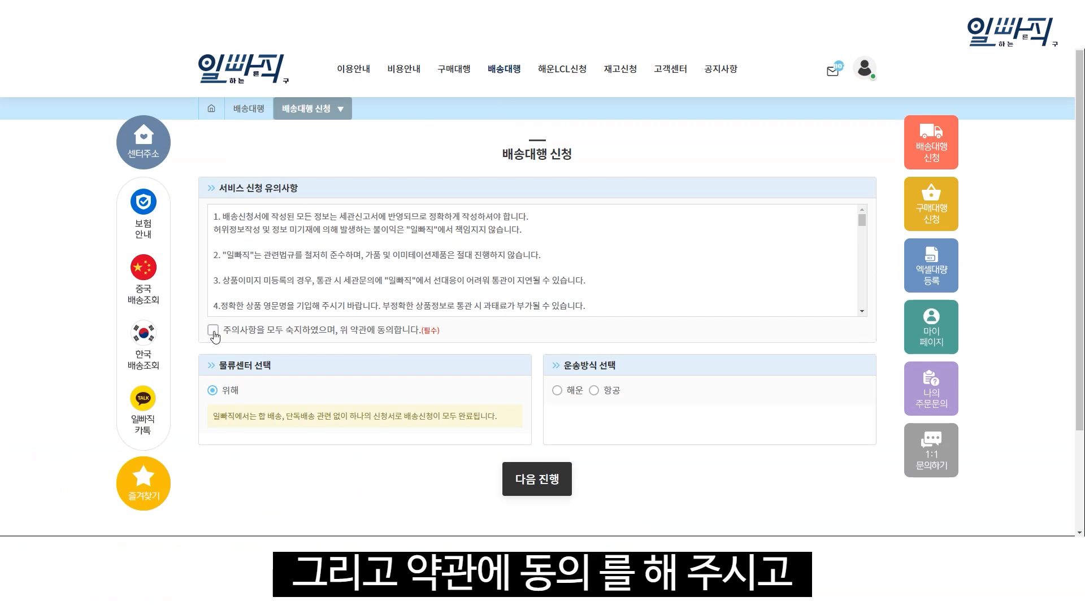
{"action": "left_click", "coordinate": [213, 331]}
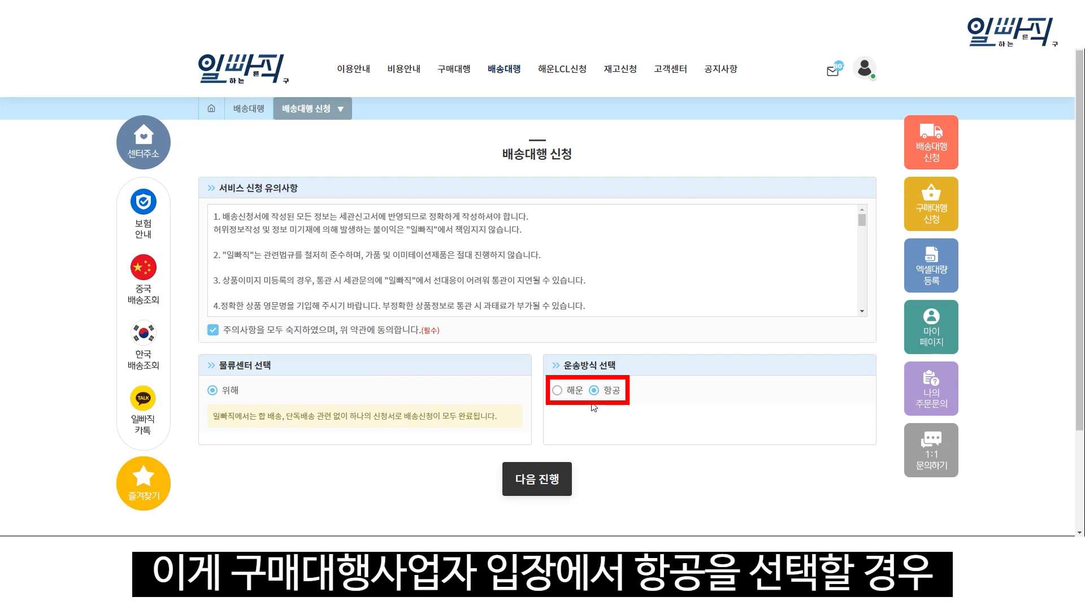
Choose sea freight (해운) as the shipping method for the 위해 logistics center and proceed with the application
{"action": "left_click", "coordinate": [557, 390]}
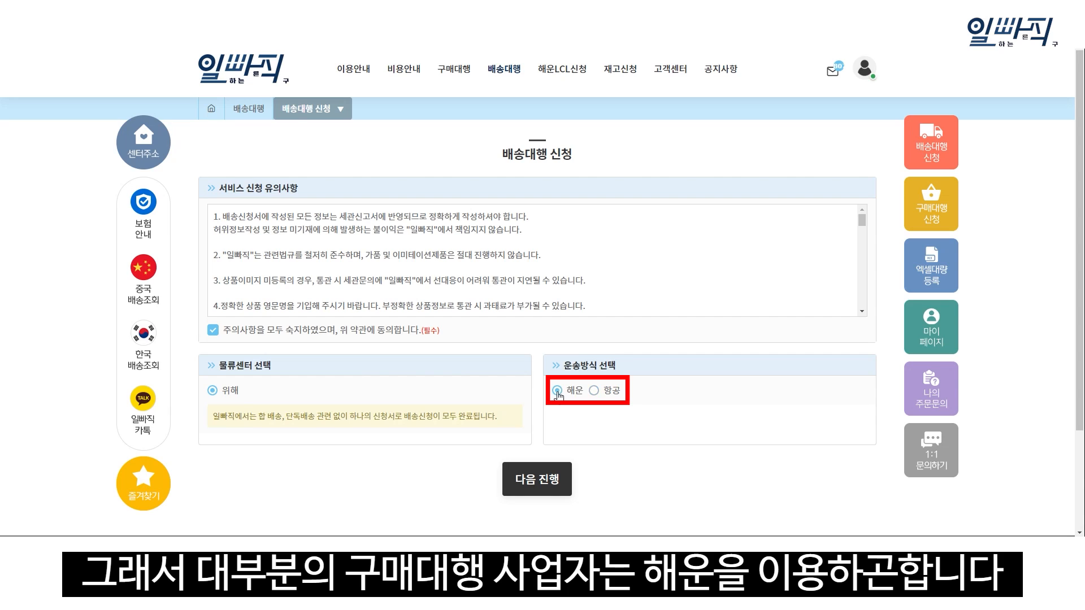
{"action": "left_click", "coordinate": [539, 480]}
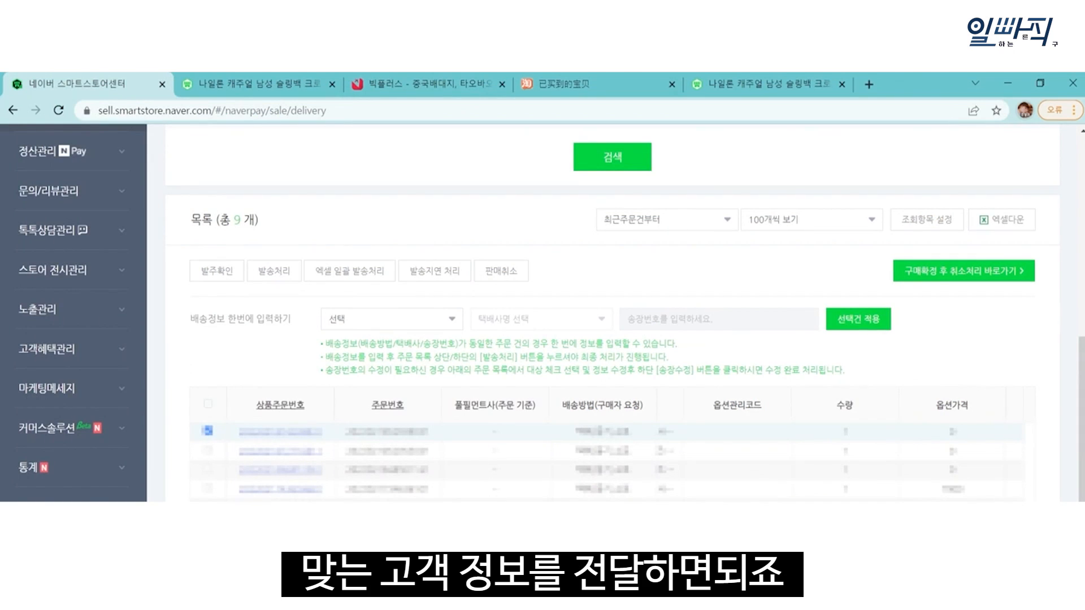
Switch to the Naver Smart Store delivery list and look through the selected order's columns for the customer details needed in the application
{"action": "scroll", "coordinate": [622, 452], "scroll_direction": "right", "scroll_amount": 5}
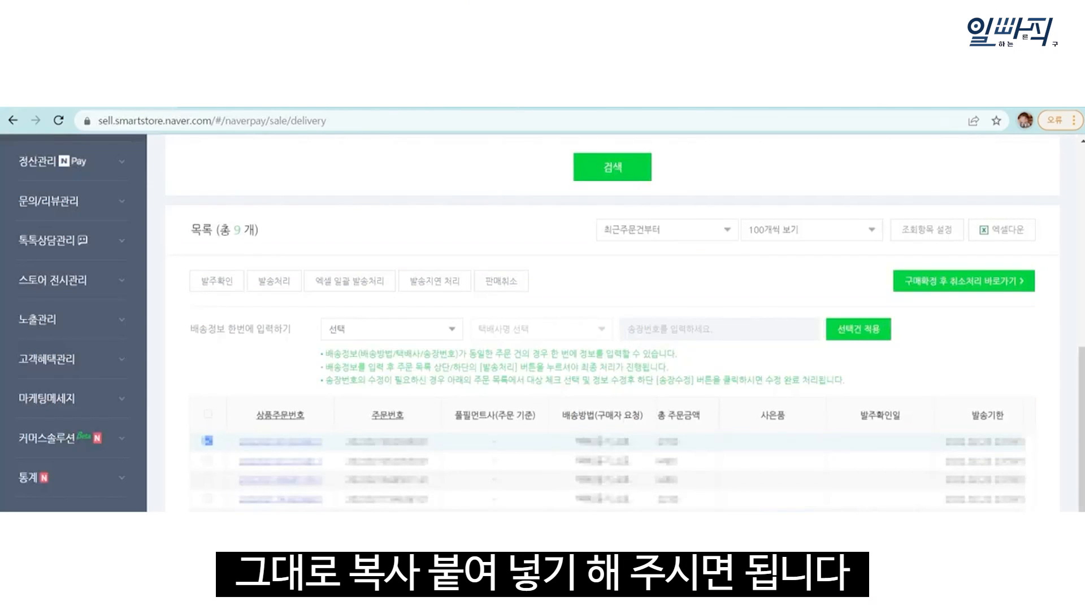
{"action": "scroll", "coordinate": [791, 463], "scroll_direction": "right", "scroll_amount": 2}
{"action": "scroll", "coordinate": [791, 463], "scroll_direction": "left", "scroll_amount": 10}
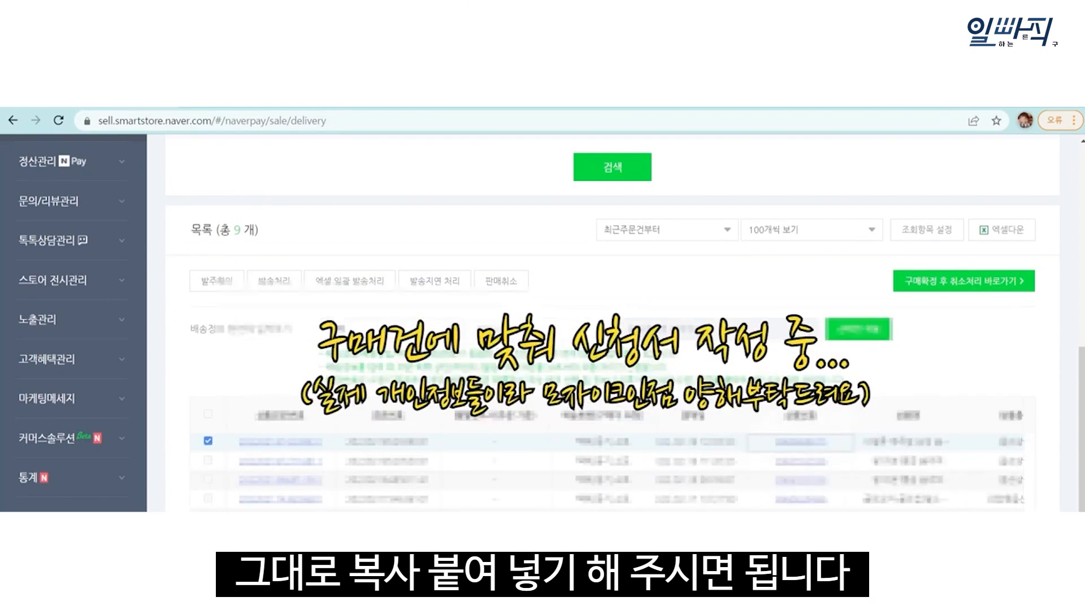
{"action": "left_click", "coordinate": [744, 442]}
{"action": "key", "text": "ctrl+f"}
{"action": "scroll", "coordinate": [837, 457], "scroll_direction": "left", "scroll_amount": 2}
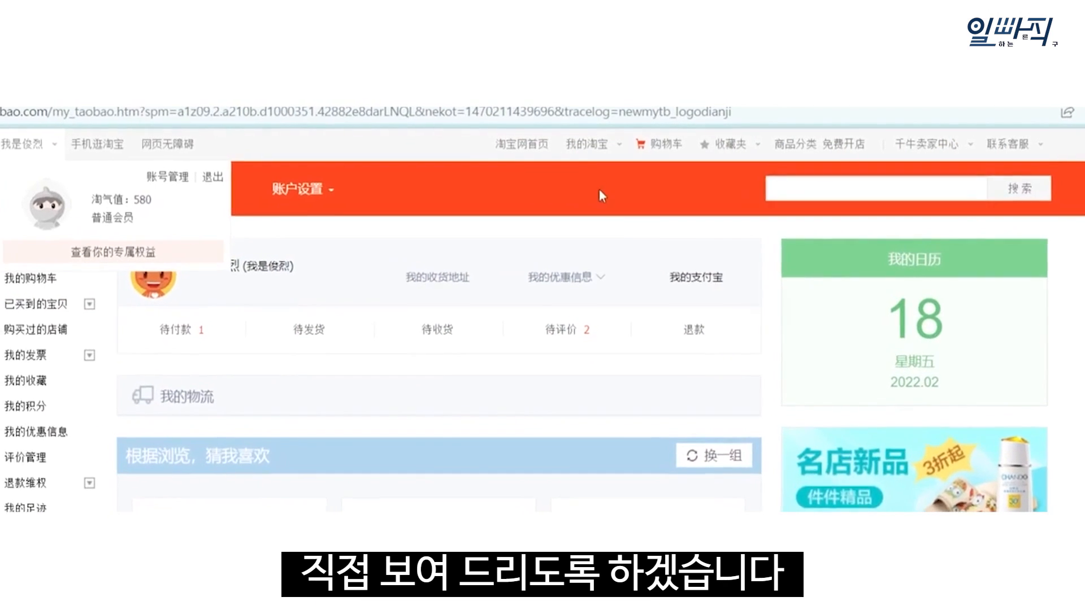
Switch to Taobao, open the purchased items list (已买到的宝贝), and select the order history containing the just-ordered bag for copying
{"action": "mouse_move", "coordinate": [593, 146]}
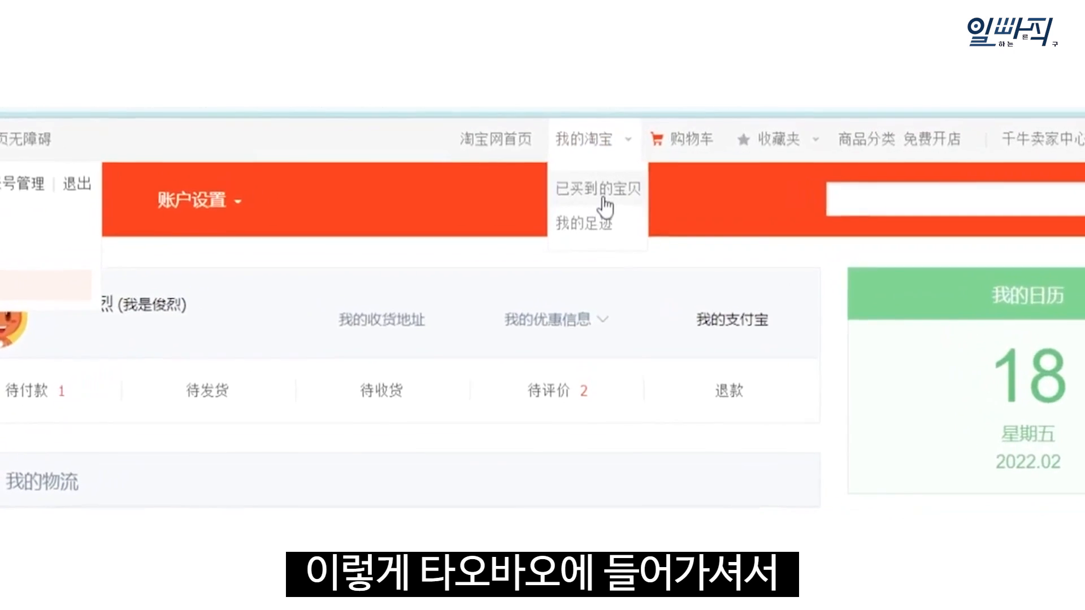
{"action": "left_click", "coordinate": [605, 200]}
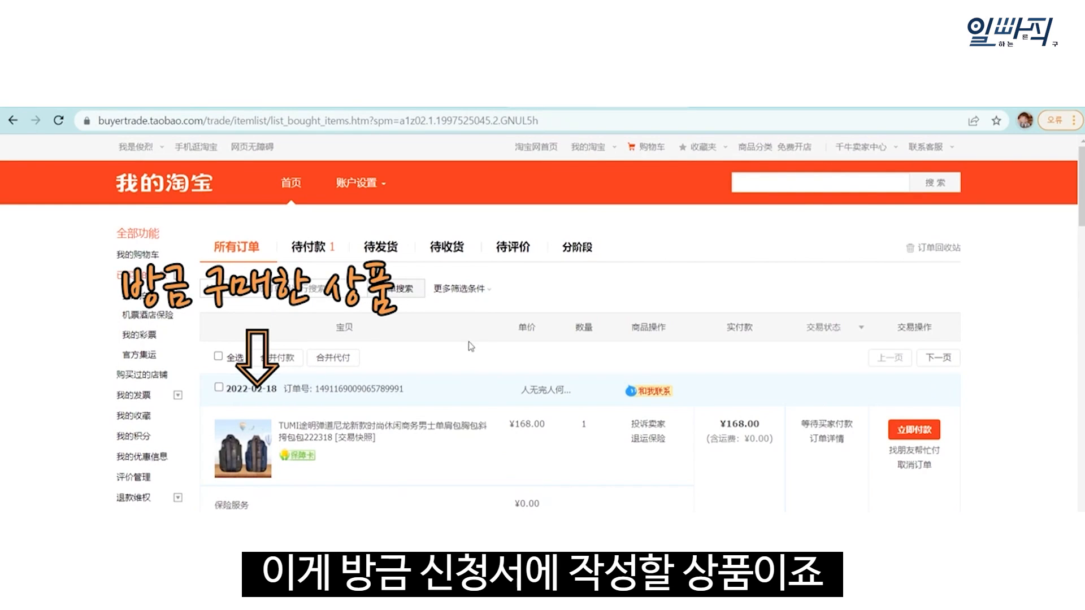
{"action": "left_click_drag", "start_coordinate": [408, 351], "coordinate": [407, 511]}
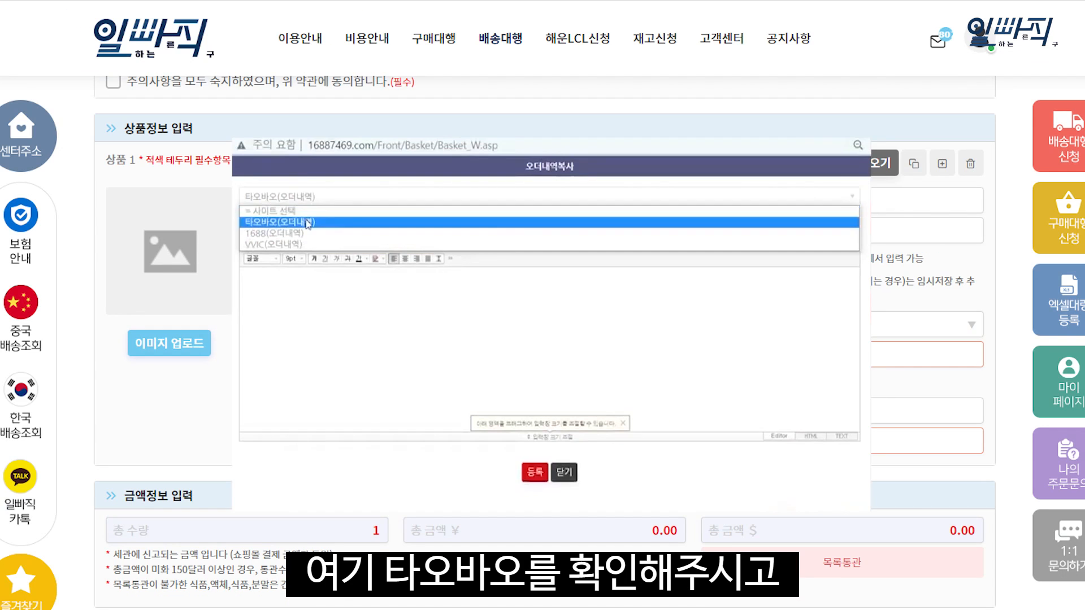
Set the 오더내역복사 window's site to 타오바오(오더내역), paste the copied order history and register it in the application
{"action": "left_click", "coordinate": [283, 218]}
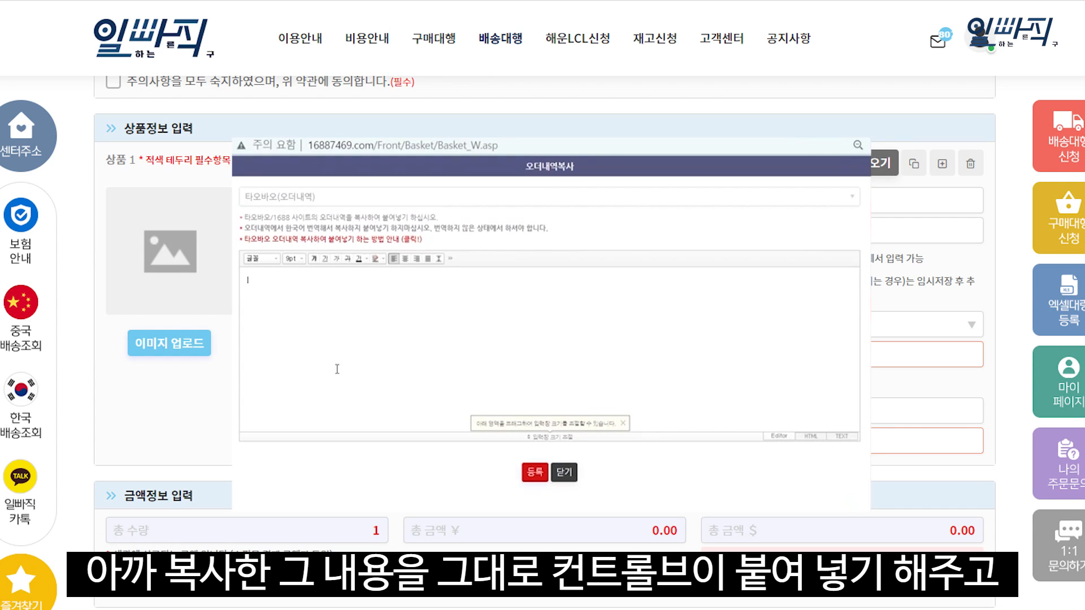
{"action": "key", "text": "ctrl+v"}
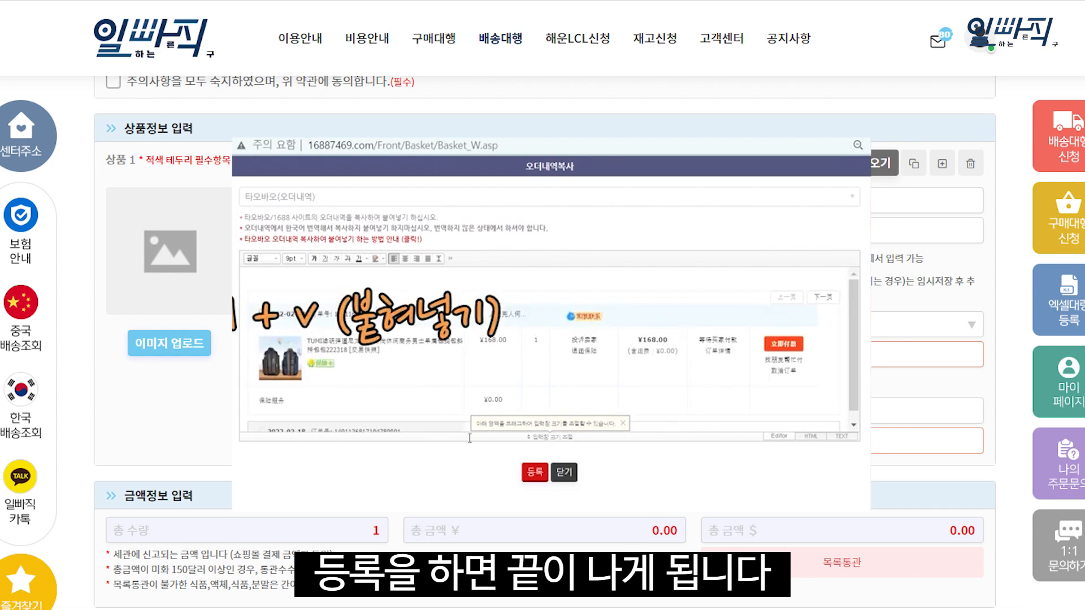
{"action": "left_click", "coordinate": [534, 473]}
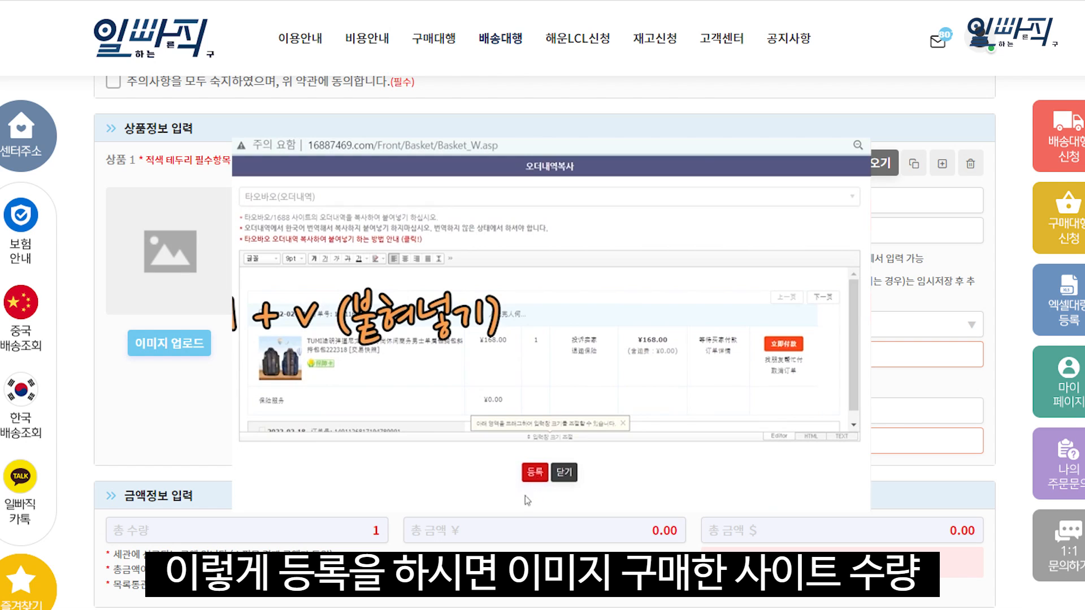
{"action": "left_click", "coordinate": [664, 232]}
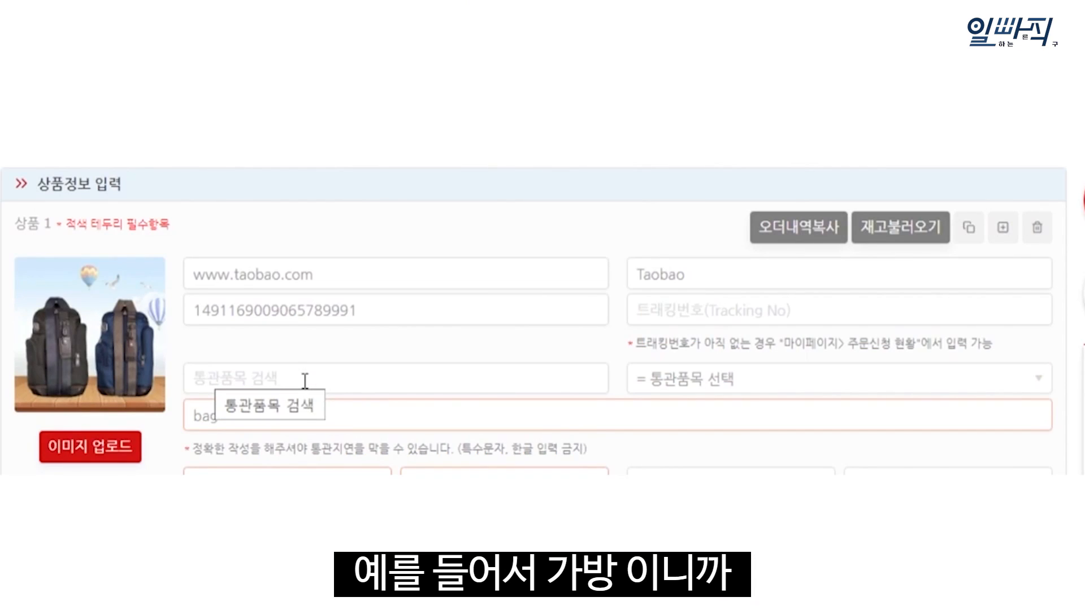
Search the customs items for 가방, choose 잡화> 가방(가죽류), and look through the customs category list without changing it
{"action": "left_click", "coordinate": [305, 382]}
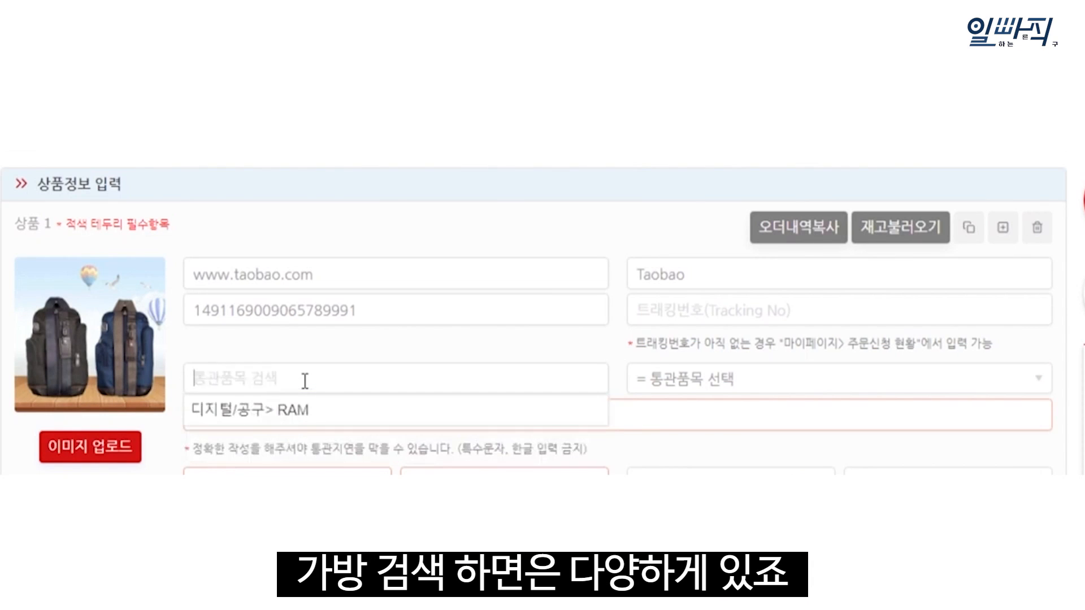
{"action": "type", "text": "가방"}
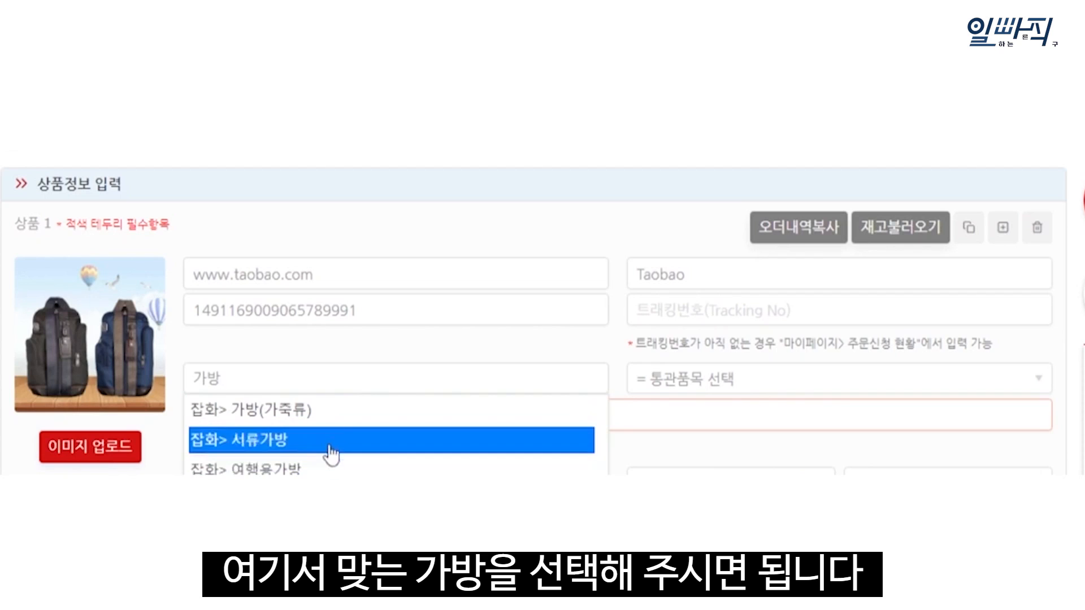
{"action": "left_click", "coordinate": [331, 411]}
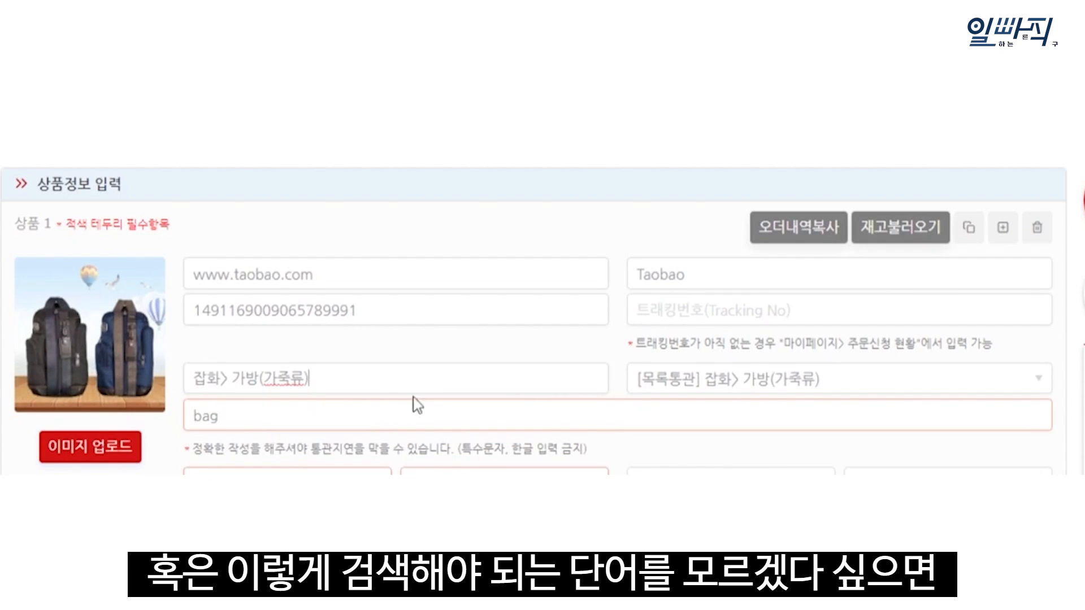
{"action": "left_click", "coordinate": [732, 389]}
{"action": "scroll", "coordinate": [757, 469], "scroll_direction": "down", "scroll_amount": 3}
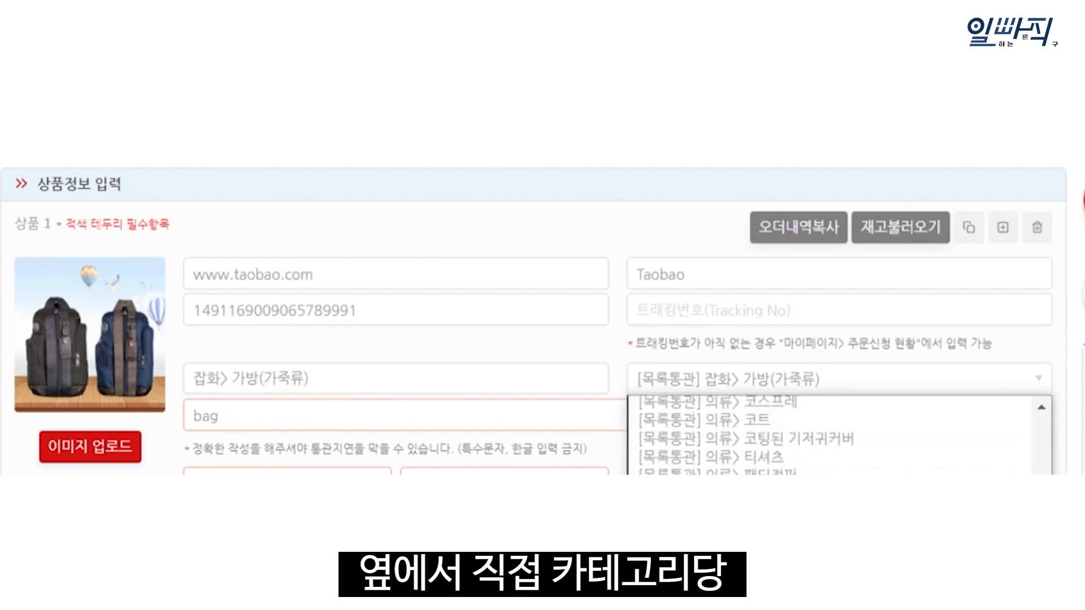
{"action": "key", "text": "Escape"}
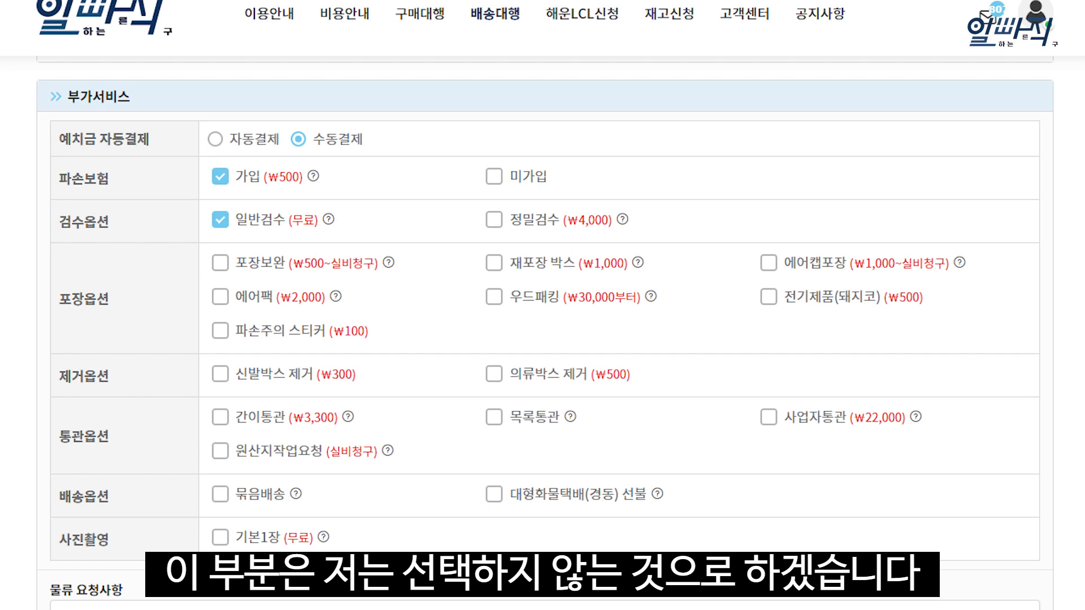
Review the 부가서비스 options for insurance, inspection, packing, customs clearance, delivery and photos
{"action": "scroll", "coordinate": [543, 305], "scroll_direction": "down", "scroll_amount": 2}
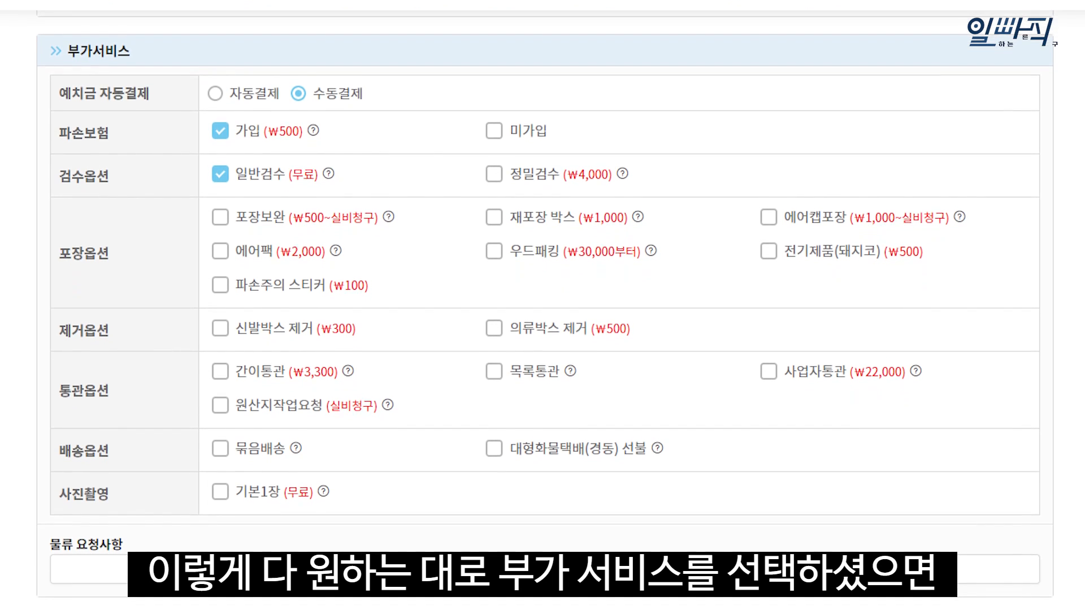
{"action": "scroll", "coordinate": [543, 305], "scroll_direction": "down", "scroll_amount": 2}
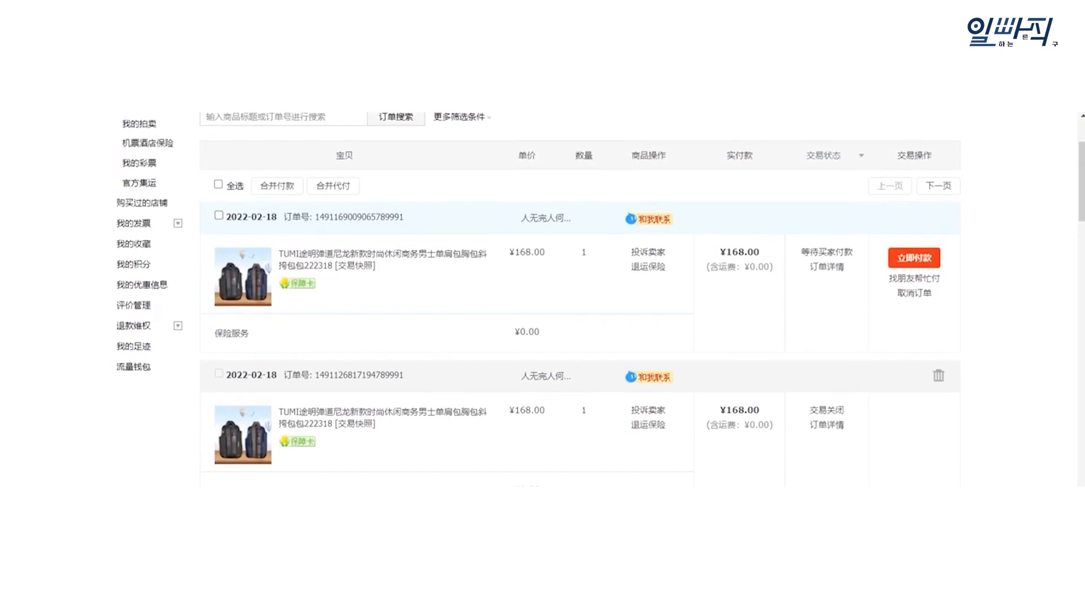
Open the details of the 2022-01-25 golf grip order on Taobao and locate its domestic tracking number (运单号码)
{"action": "scroll", "coordinate": [579, 300], "scroll_direction": "down", "scroll_amount": 2}
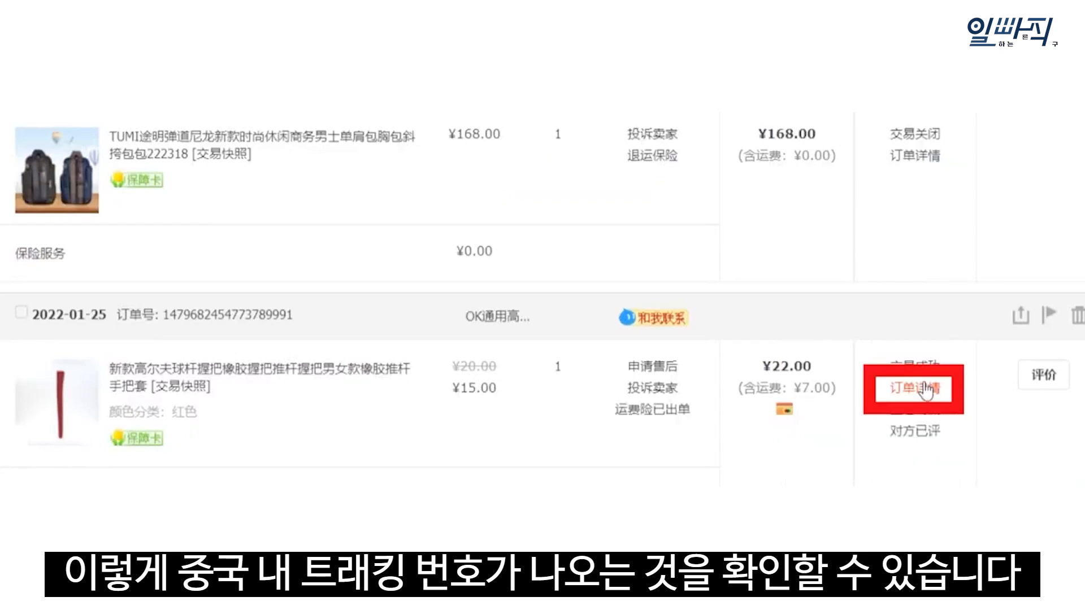
{"action": "right_click", "coordinate": [924, 390]}
{"action": "left_click", "coordinate": [908, 388]}
{"action": "left_click", "coordinate": [908, 388]}
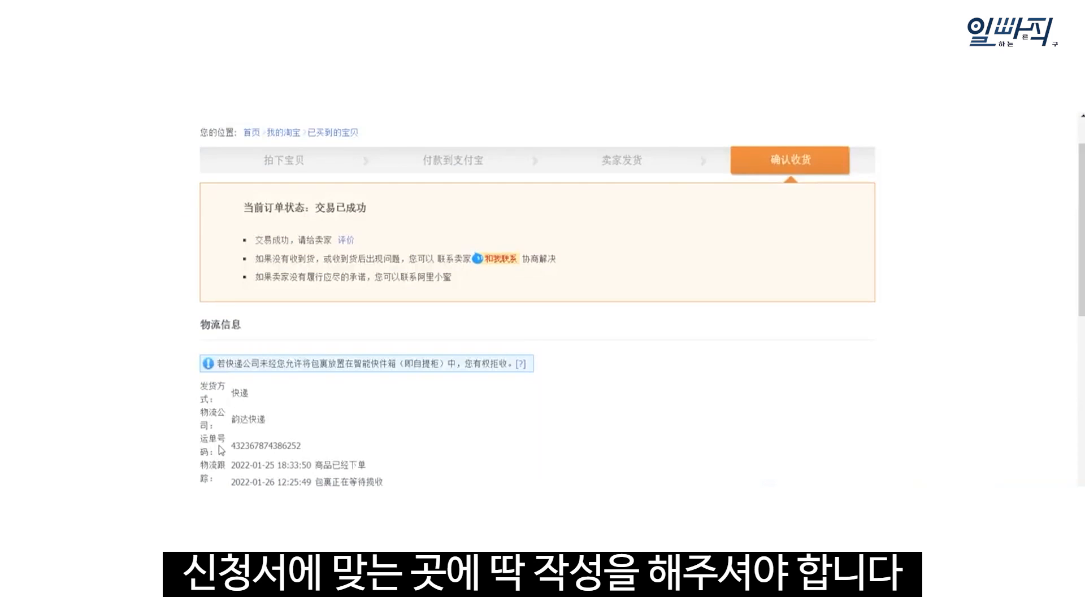
{"action": "left_click_drag", "start_coordinate": [221, 450], "coordinate": [333, 450]}
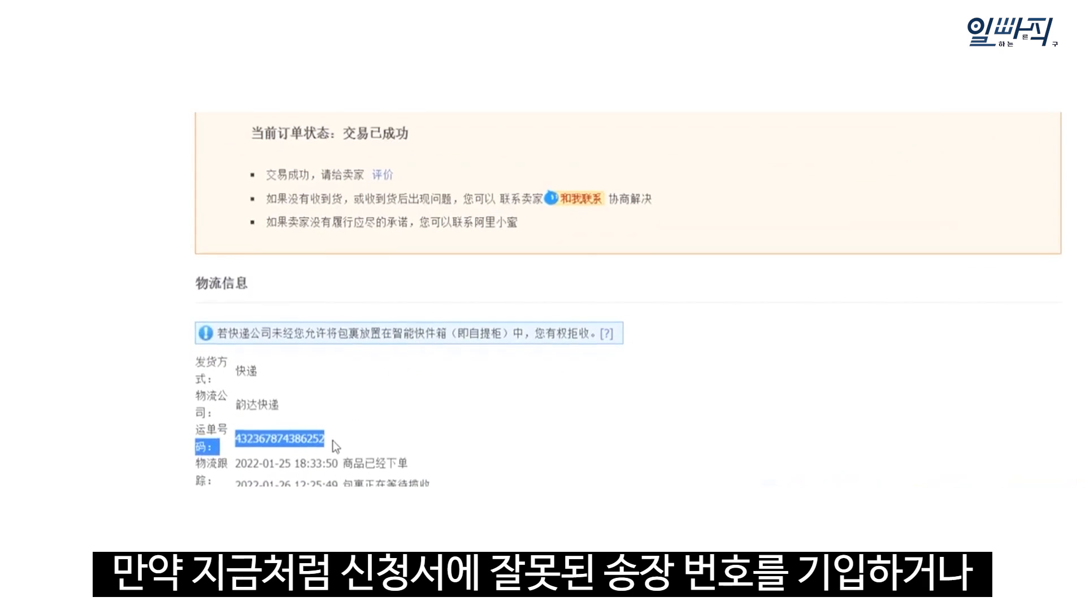
{"action": "left_click", "coordinate": [333, 441]}
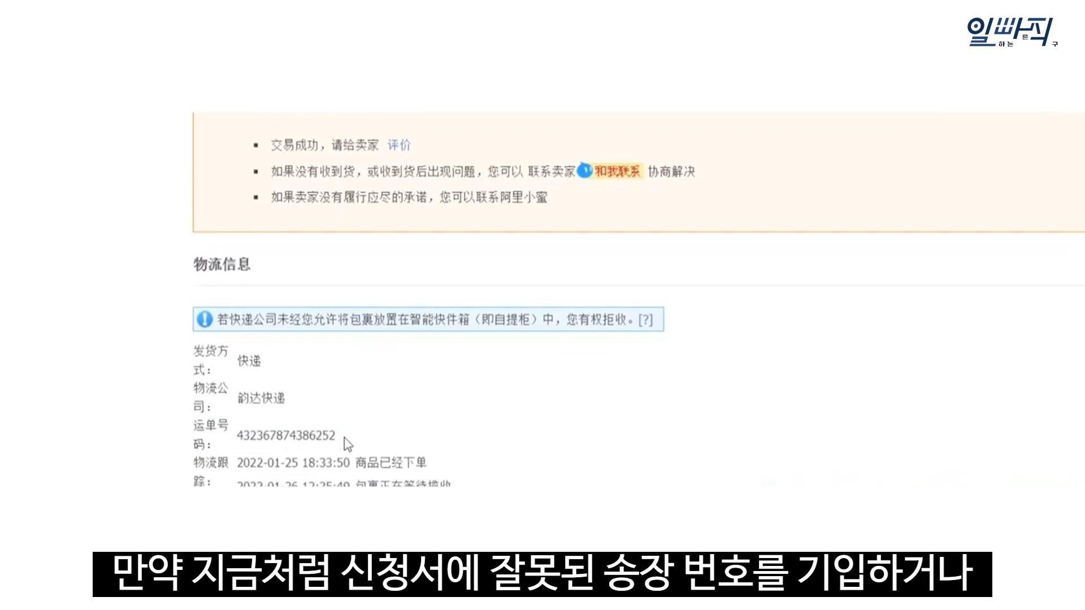
{"action": "left_click_drag", "start_coordinate": [333, 441], "coordinate": [223, 445]}
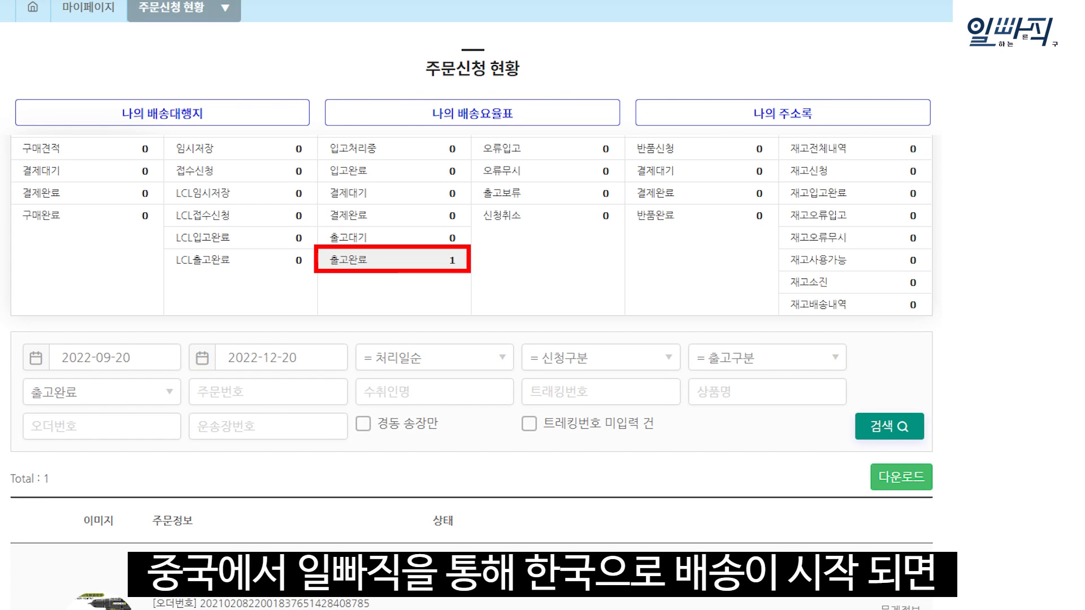
Check the shipped (출고완료) order on 일빠직's 주문신청 현황 page for its Korean courier tracking number
{"action": "scroll", "coordinate": [472, 367], "scroll_direction": "down", "scroll_amount": 1}
{"action": "scroll", "coordinate": [471, 367], "scroll_direction": "down", "scroll_amount": 2}
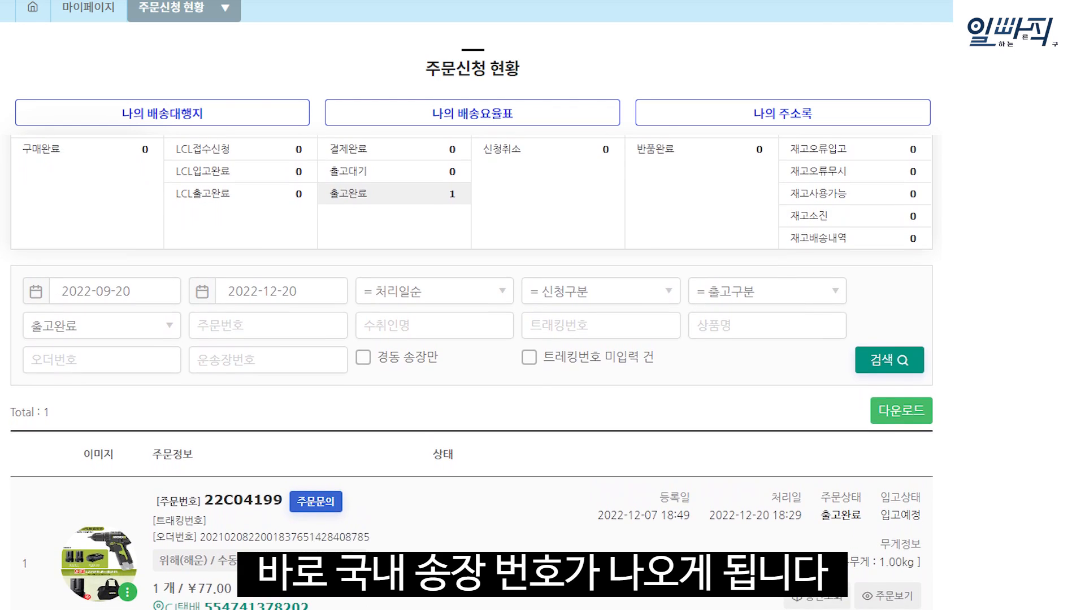